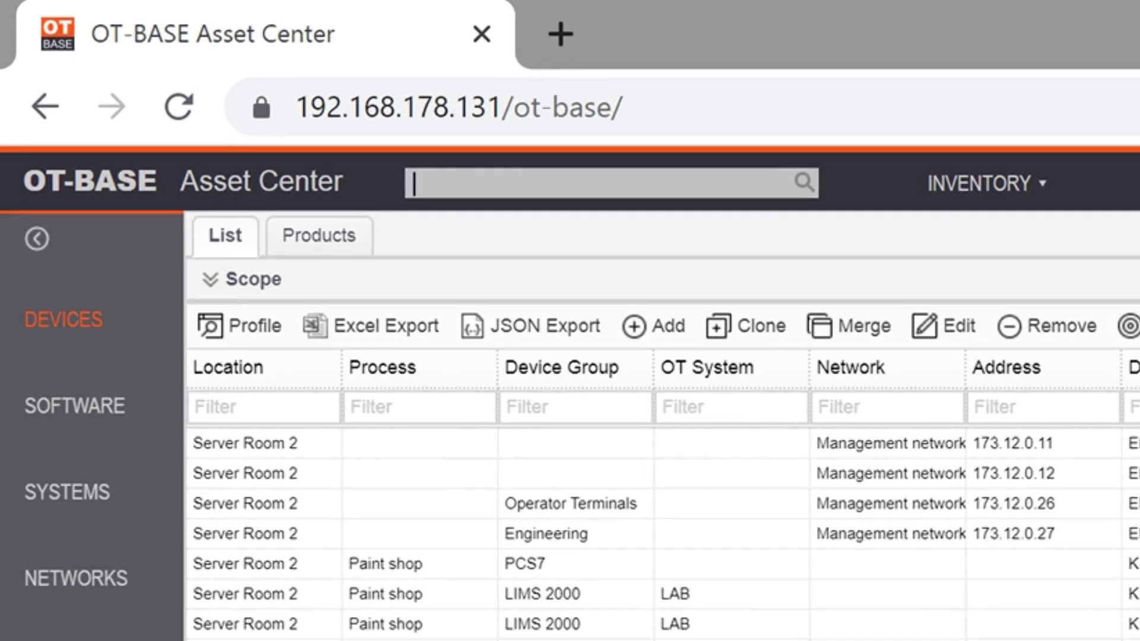
Step: Search for "flat rock" and show the picture and map in the Flat Rock location profile
{"action": "type", "text": "flat rock"}
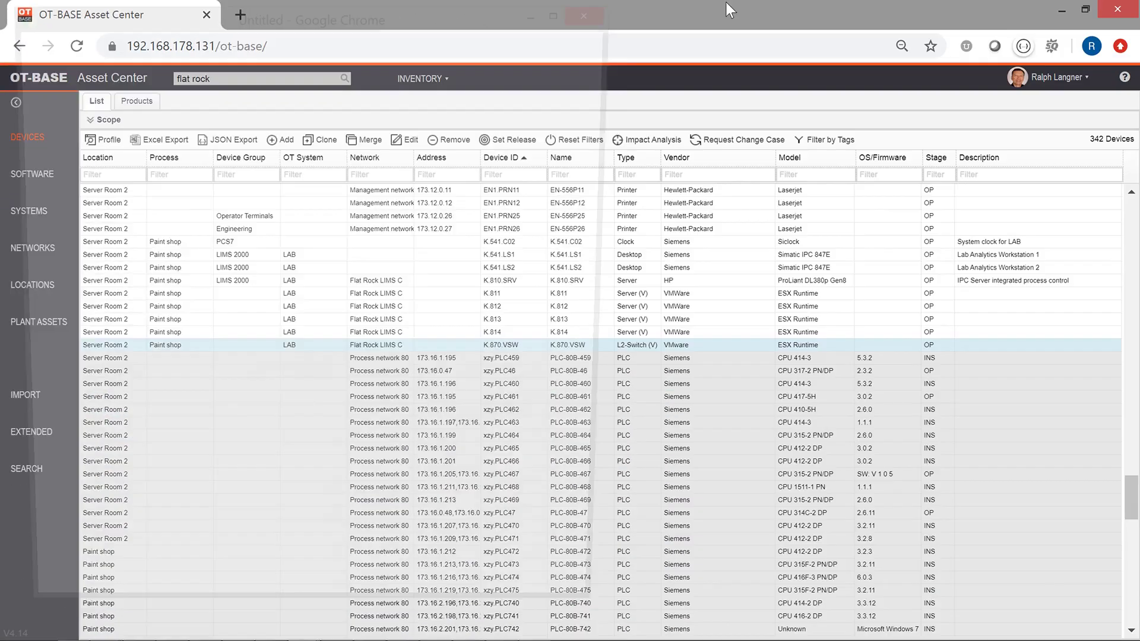
{"action": "key", "text": "Return"}
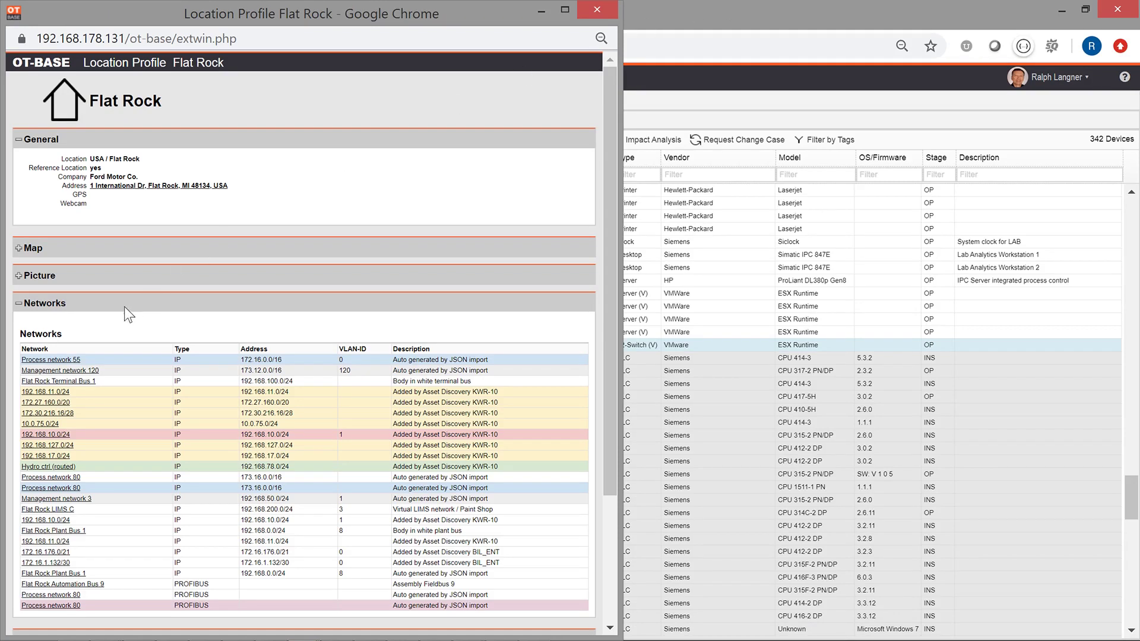
{"action": "left_click", "coordinate": [18, 275]}
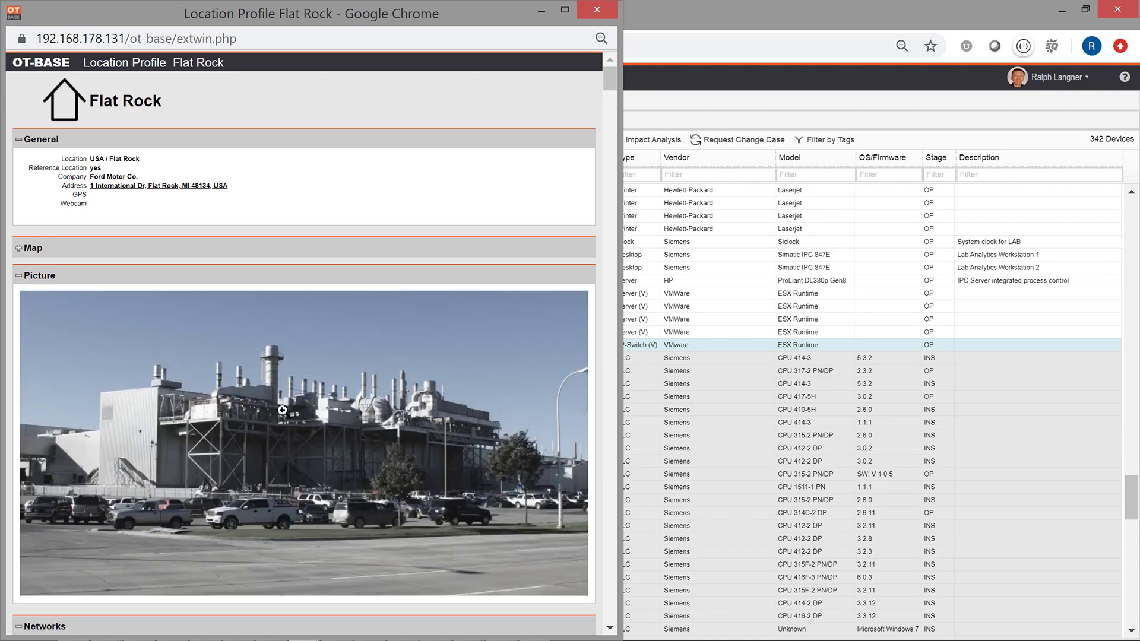
{"action": "left_click", "coordinate": [19, 249]}
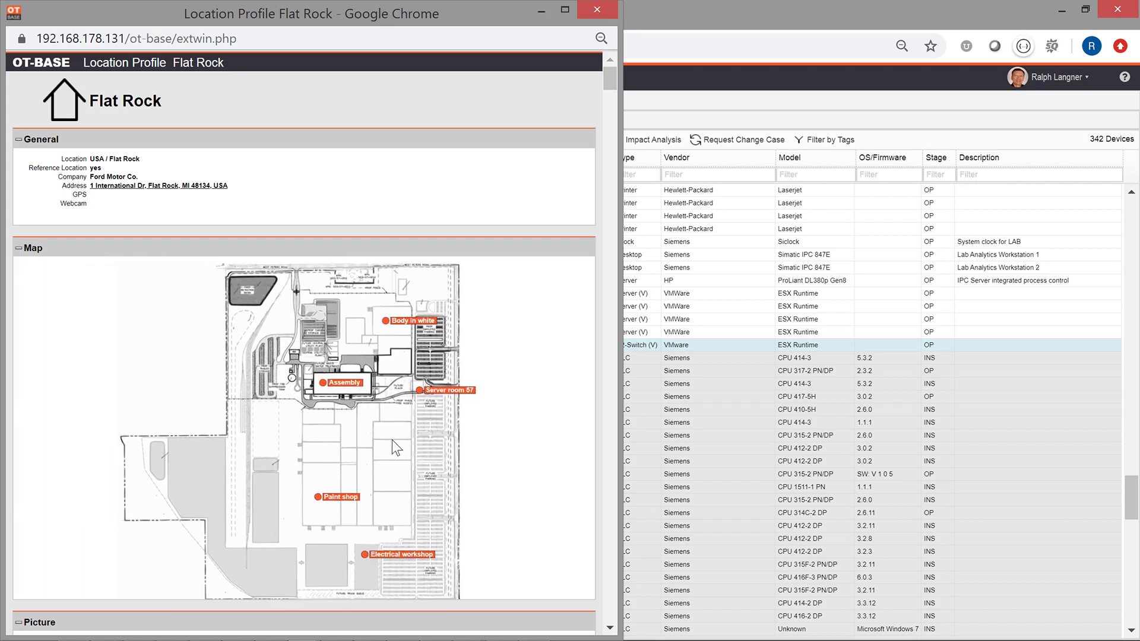
Step: Examine the Flat Rock site map and open the Paint shop location profile from its hotspot
{"action": "scroll", "coordinate": [321, 394], "scroll_direction": "up", "scroll_amount": 3}
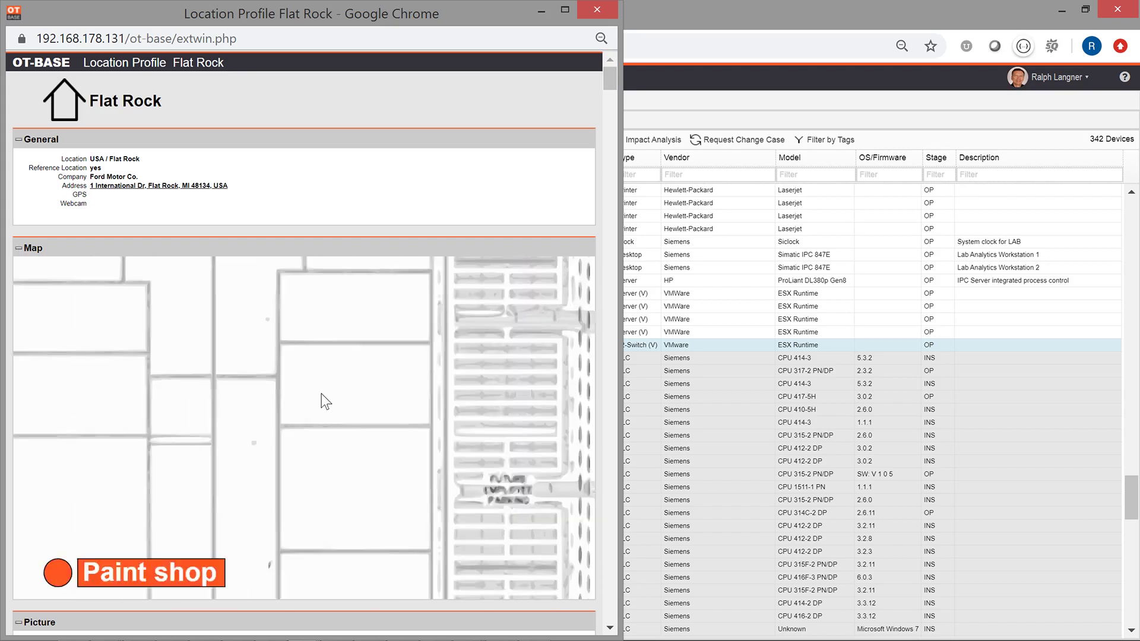
{"action": "scroll", "coordinate": [322, 394], "scroll_direction": "down", "scroll_amount": 3}
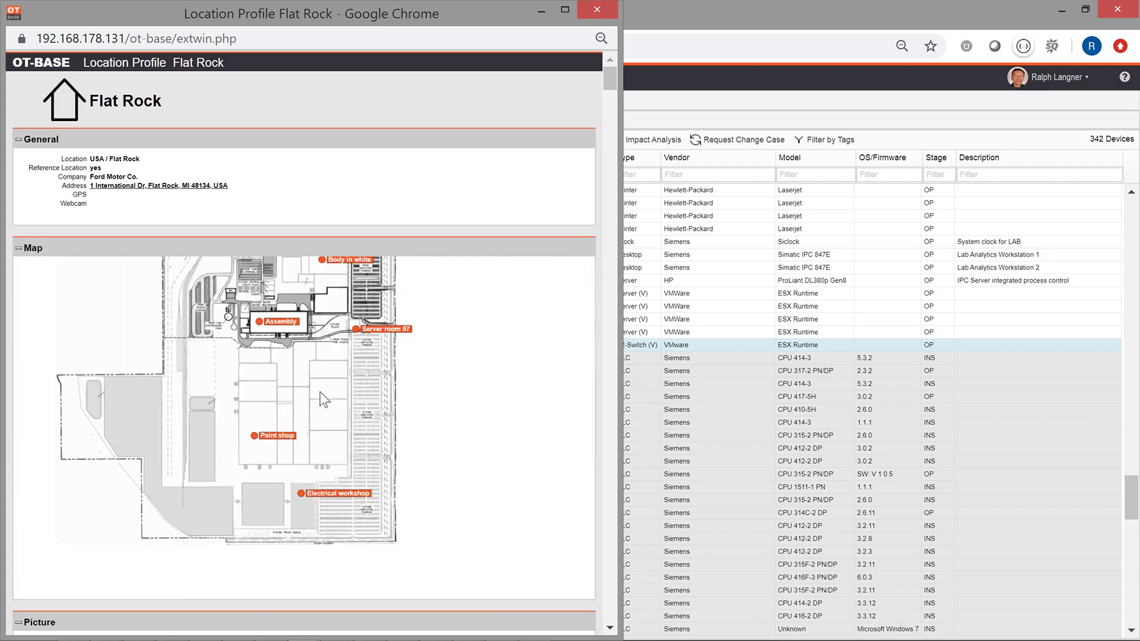
{"action": "left_click_drag", "start_coordinate": [311, 390], "coordinate": [326, 440]}
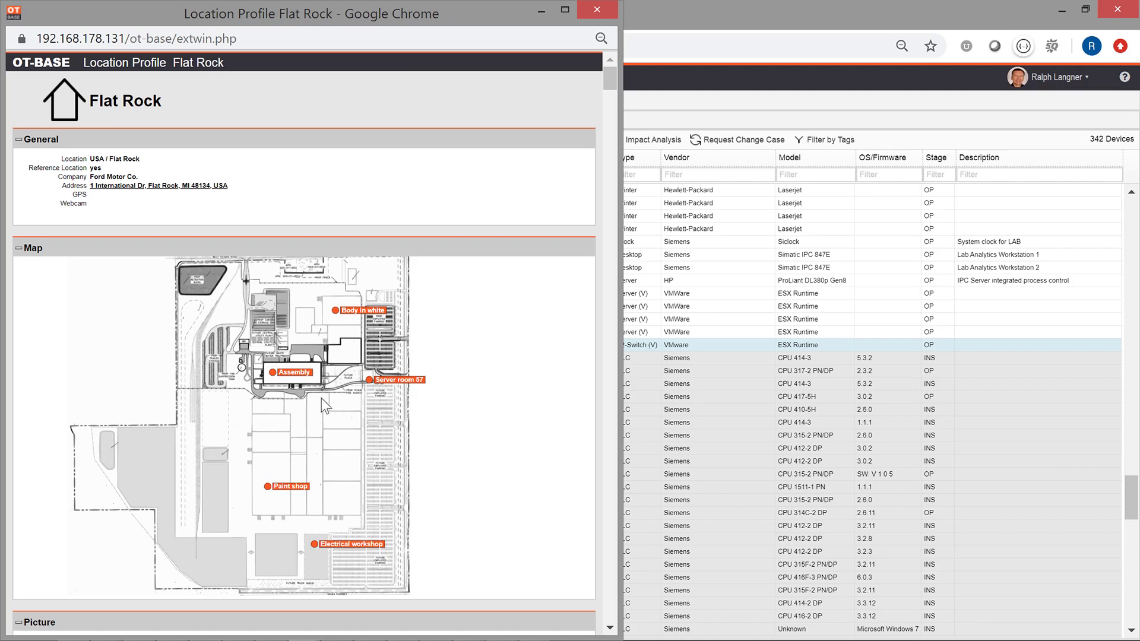
{"action": "mouse_move", "coordinate": [362, 316]}
{"action": "mouse_move", "coordinate": [339, 554]}
{"action": "mouse_move", "coordinate": [295, 496]}
{"action": "left_click", "coordinate": [291, 484]}
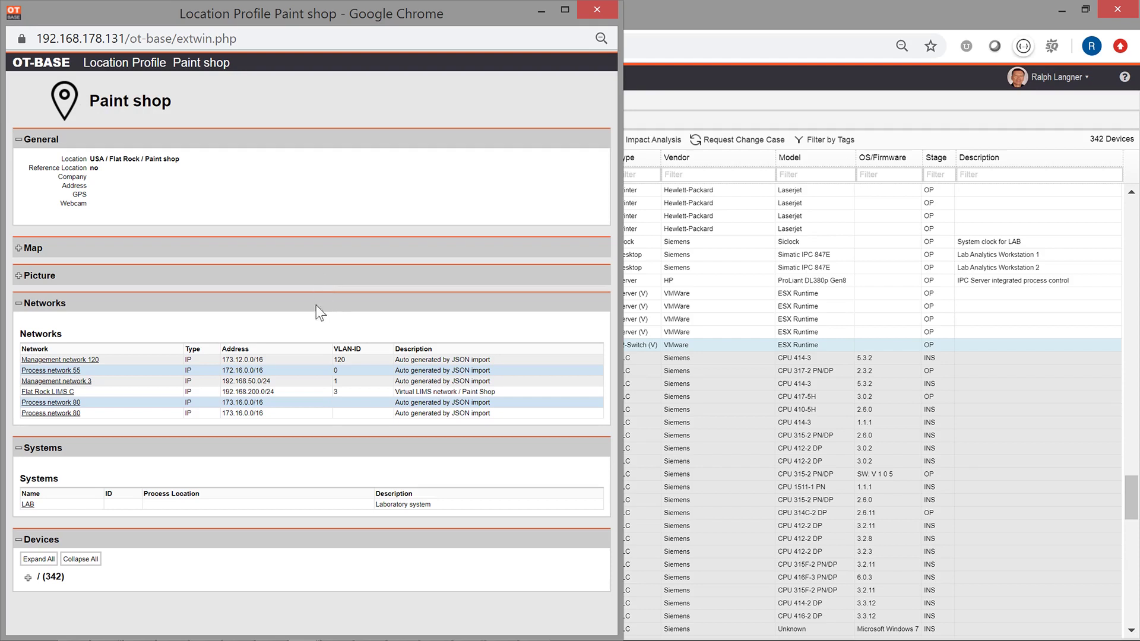
Step: Show the Paint shop floor map and open the Server Room 1 profile from its hotspot
{"action": "left_click", "coordinate": [19, 248]}
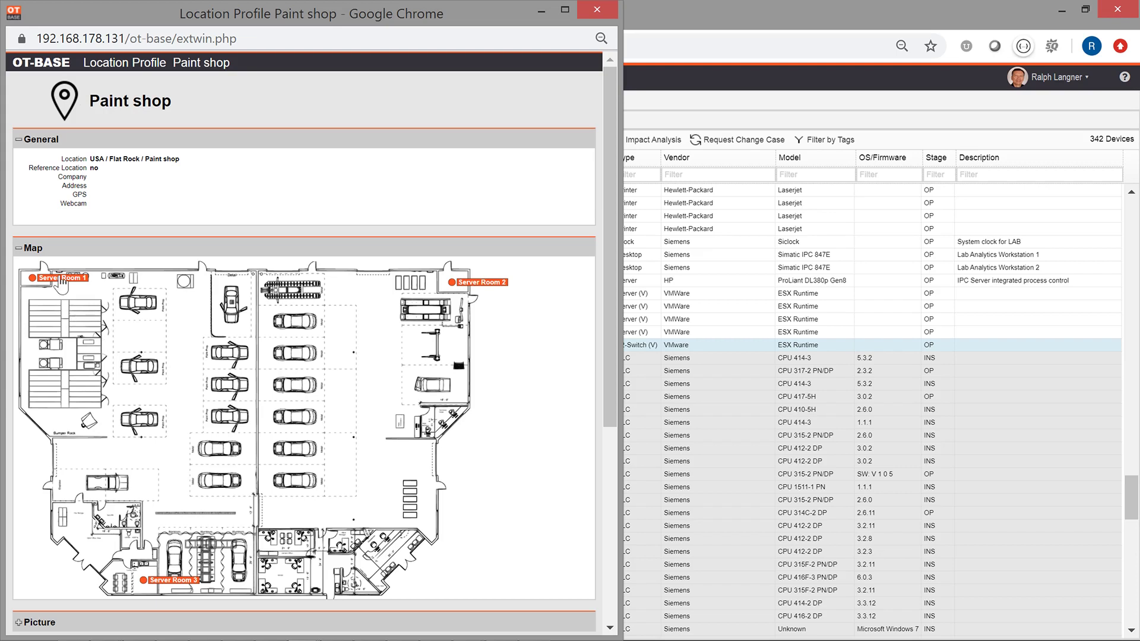
{"action": "mouse_move", "coordinate": [61, 282]}
{"action": "mouse_move", "coordinate": [486, 286]}
{"action": "scroll", "coordinate": [365, 401], "scroll_direction": "up", "scroll_amount": 2}
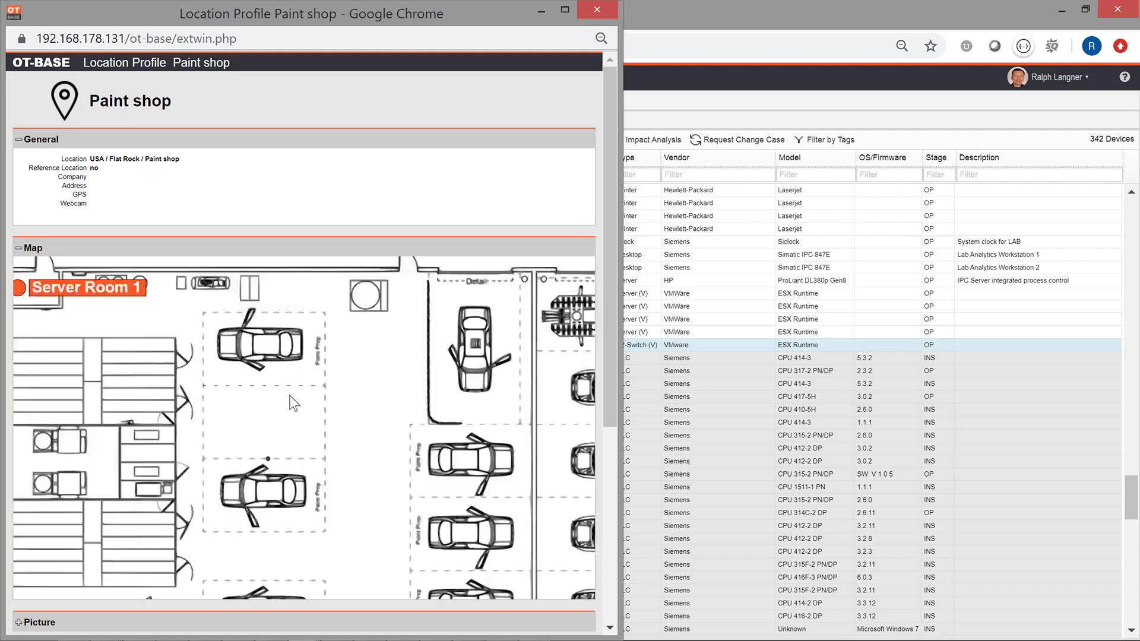
{"action": "scroll", "coordinate": [261, 380], "scroll_direction": "up", "scroll_amount": 1}
{"action": "left_click_drag", "start_coordinate": [224, 354], "coordinate": [459, 514]}
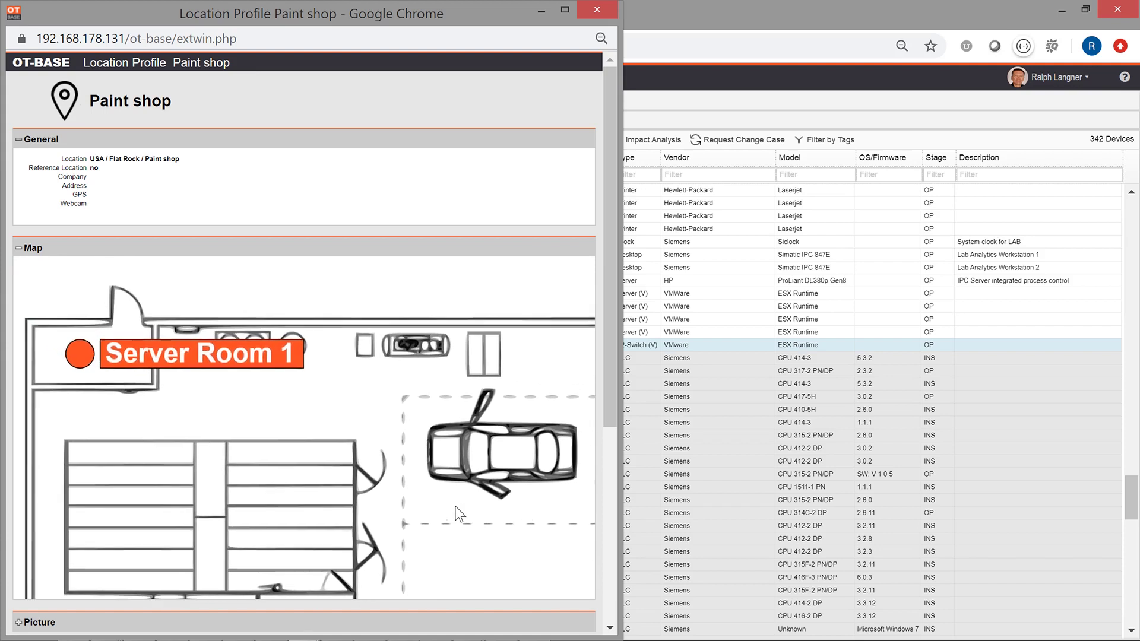
{"action": "left_click", "coordinate": [212, 356]}
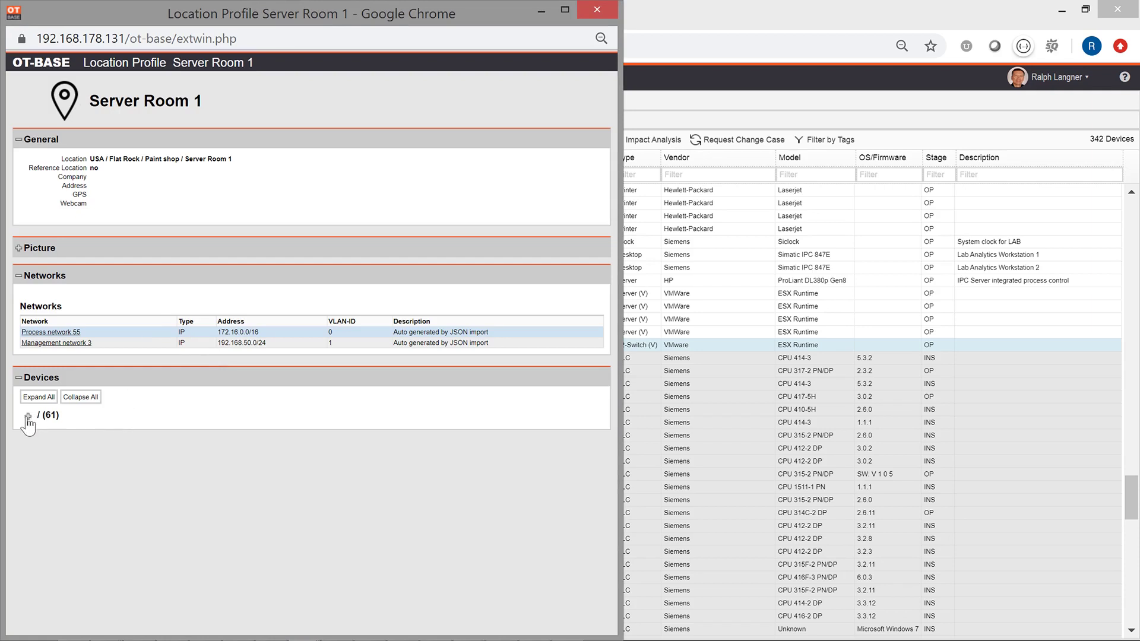
Step: List the devices in Server Room 1 and review the device profile of abc.PLC275
{"action": "left_click", "coordinate": [28, 415]}
{"action": "scroll", "coordinate": [261, 350], "scroll_direction": "down", "scroll_amount": 1}
{"action": "scroll", "coordinate": [262, 347], "scroll_direction": "down", "scroll_amount": 8}
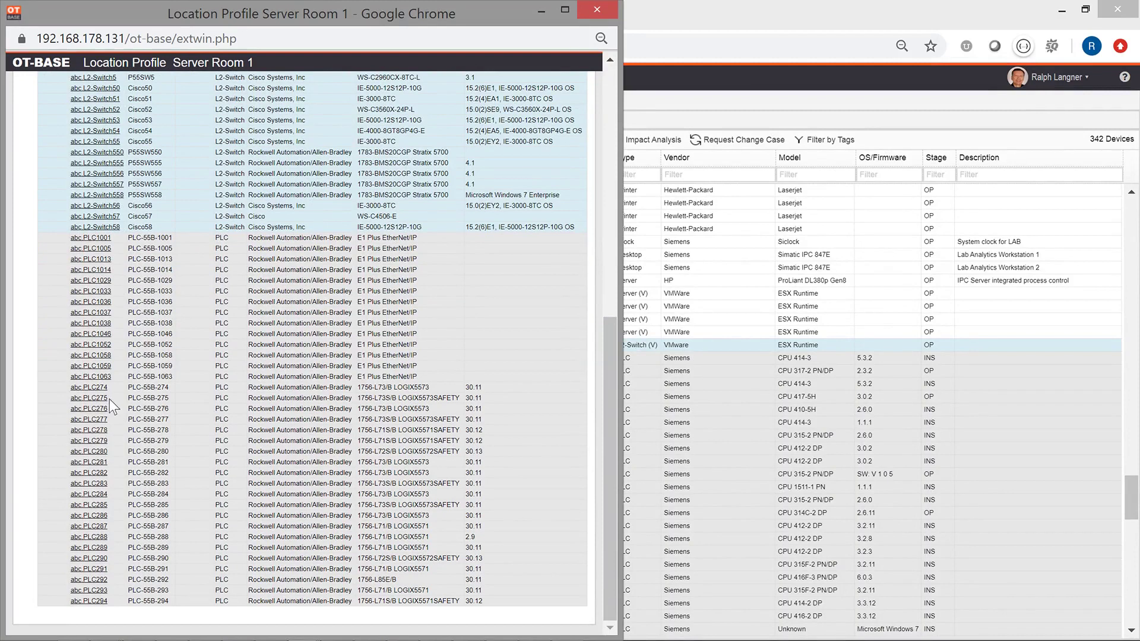
{"action": "left_click", "coordinate": [101, 397]}
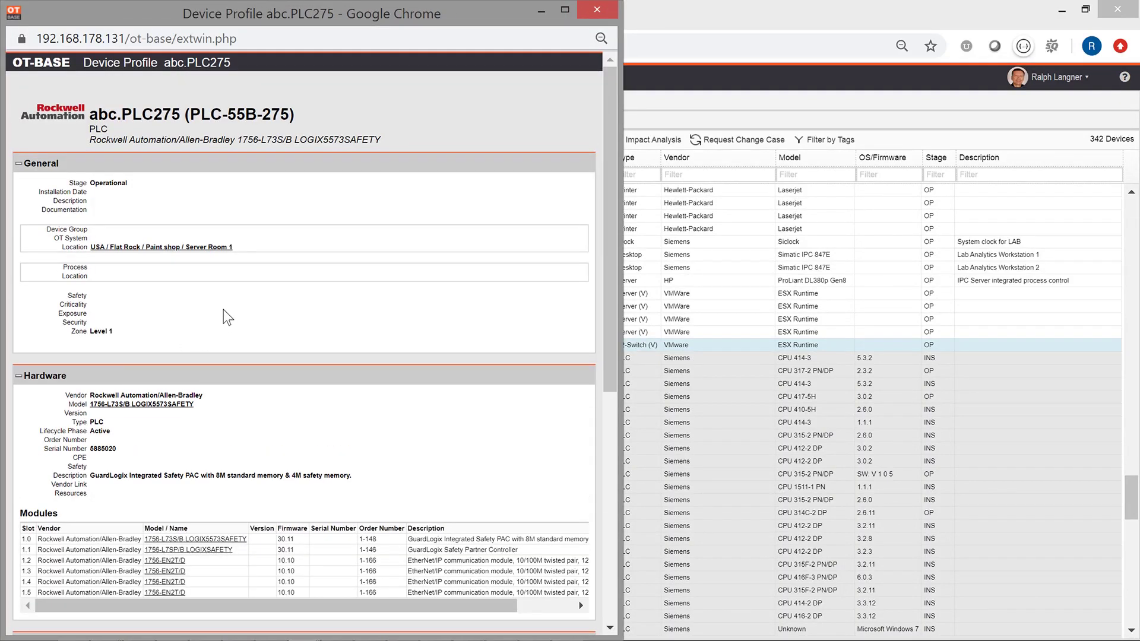
{"action": "scroll", "coordinate": [255, 309], "scroll_direction": "down", "scroll_amount": 7}
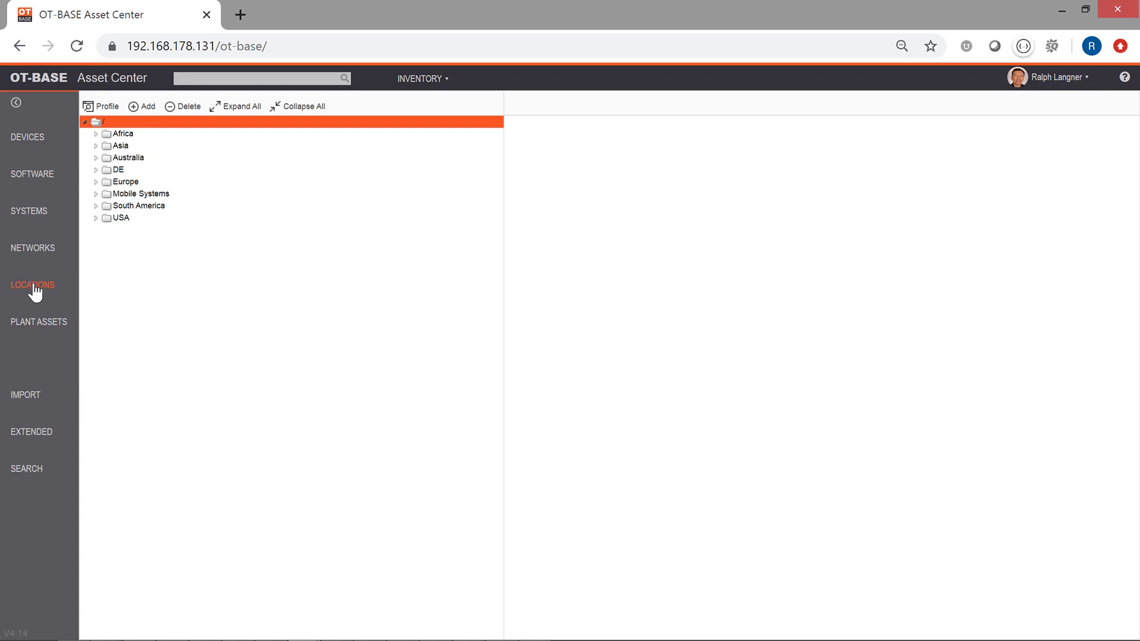
Step: In the Locations inventory, expand USA and Flat Rock, then select Paint shop and show its sublocations
{"action": "left_click", "coordinate": [95, 219]}
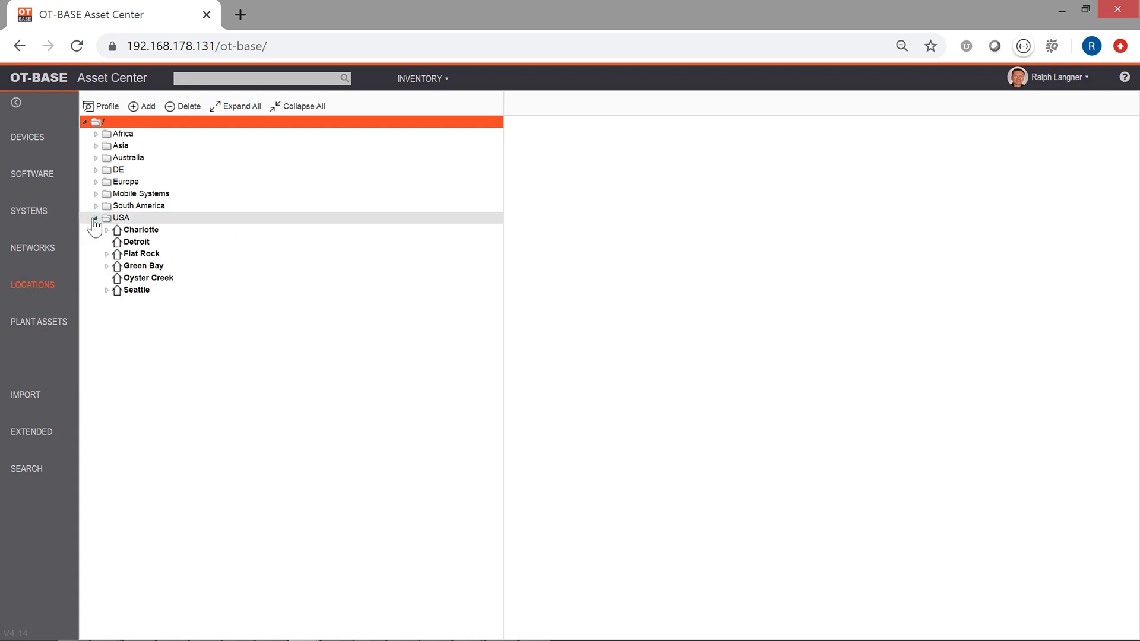
{"action": "left_click", "coordinate": [138, 256]}
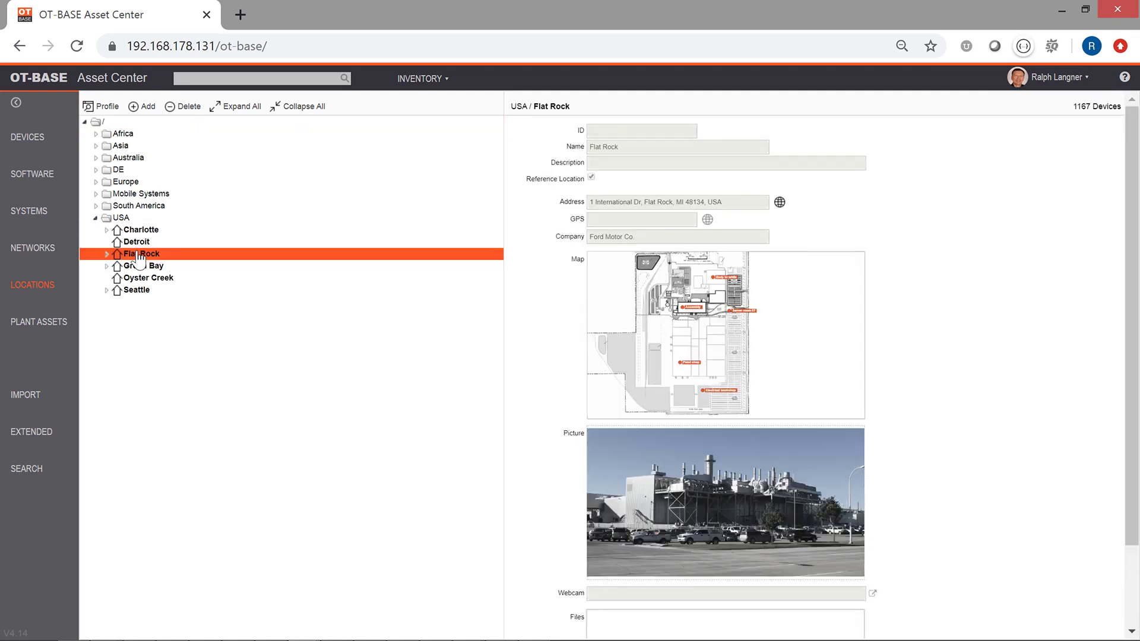
{"action": "left_click", "coordinate": [106, 254]}
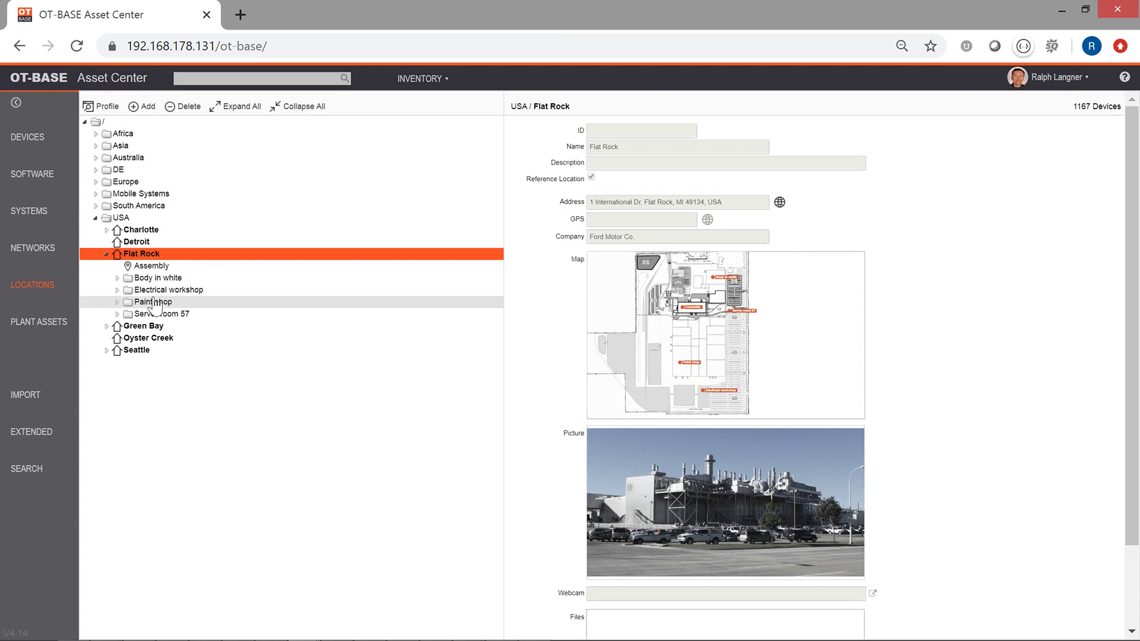
{"action": "left_click", "coordinate": [132, 302]}
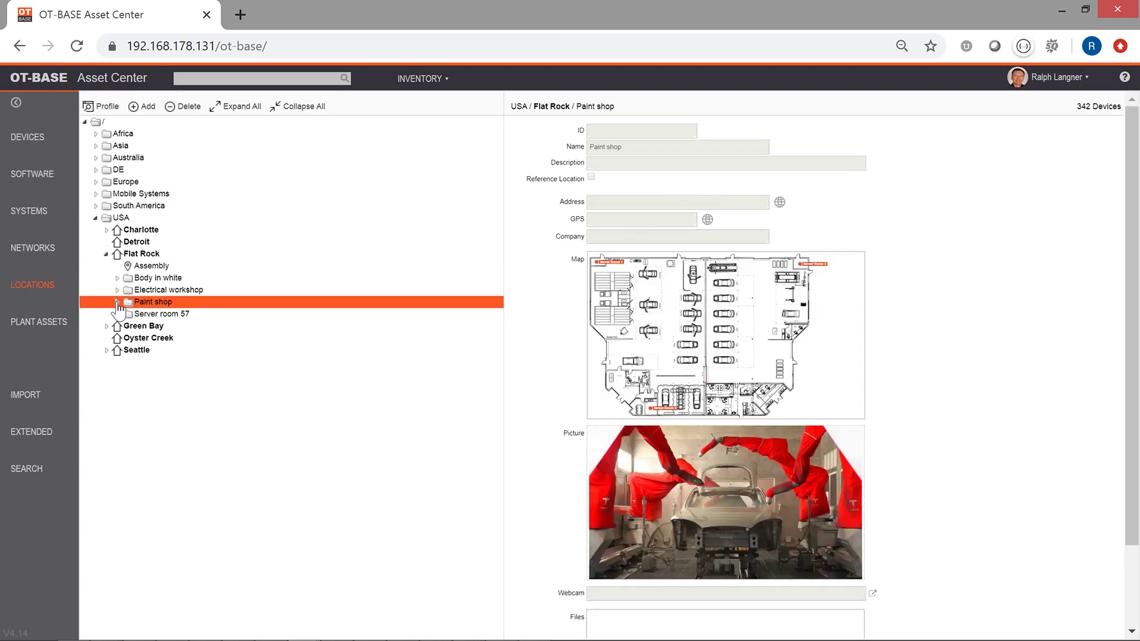
{"action": "left_click", "coordinate": [117, 302]}
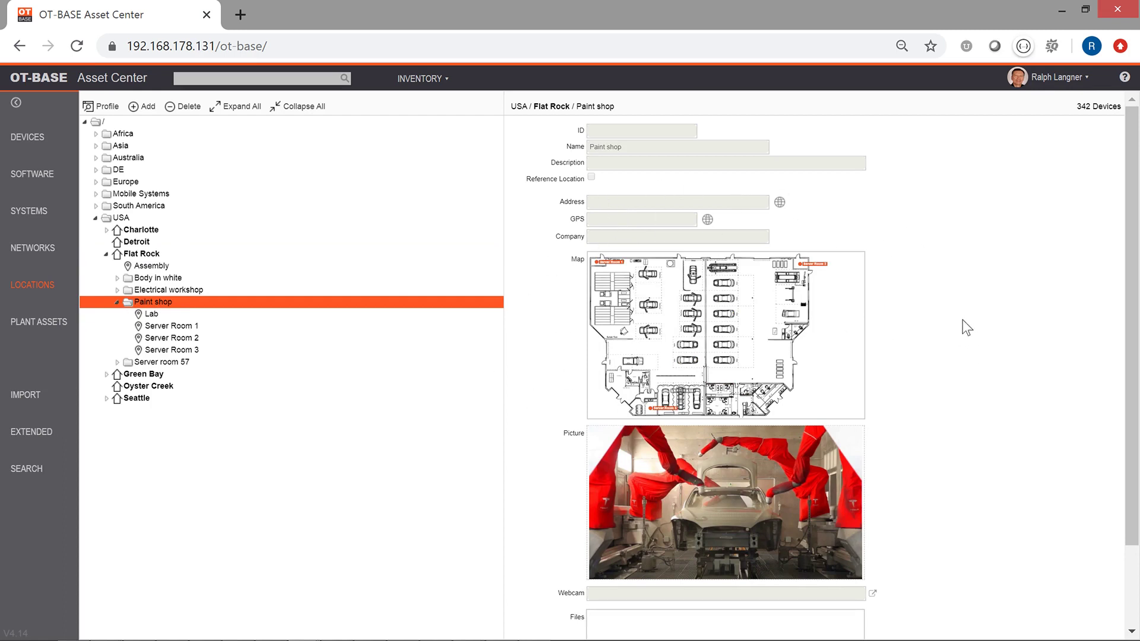
Step: Start editing the Paint shop location and place a hotspot for Lab on its floor map
{"action": "scroll", "coordinate": [955, 267], "scroll_direction": "down", "scroll_amount": 1}
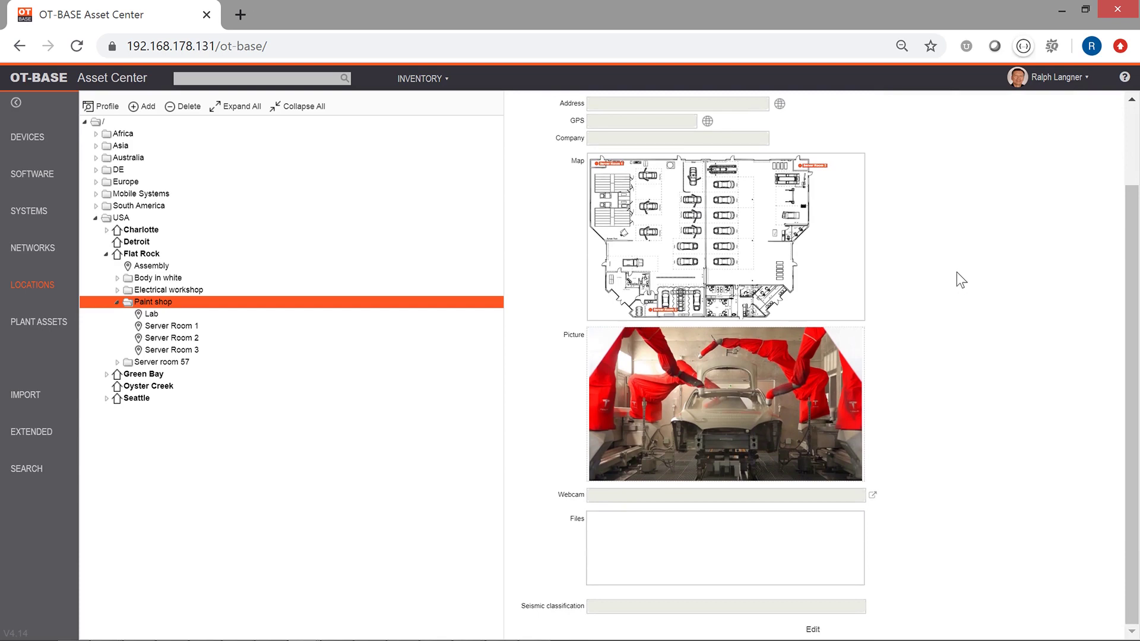
{"action": "left_click", "coordinate": [812, 630]}
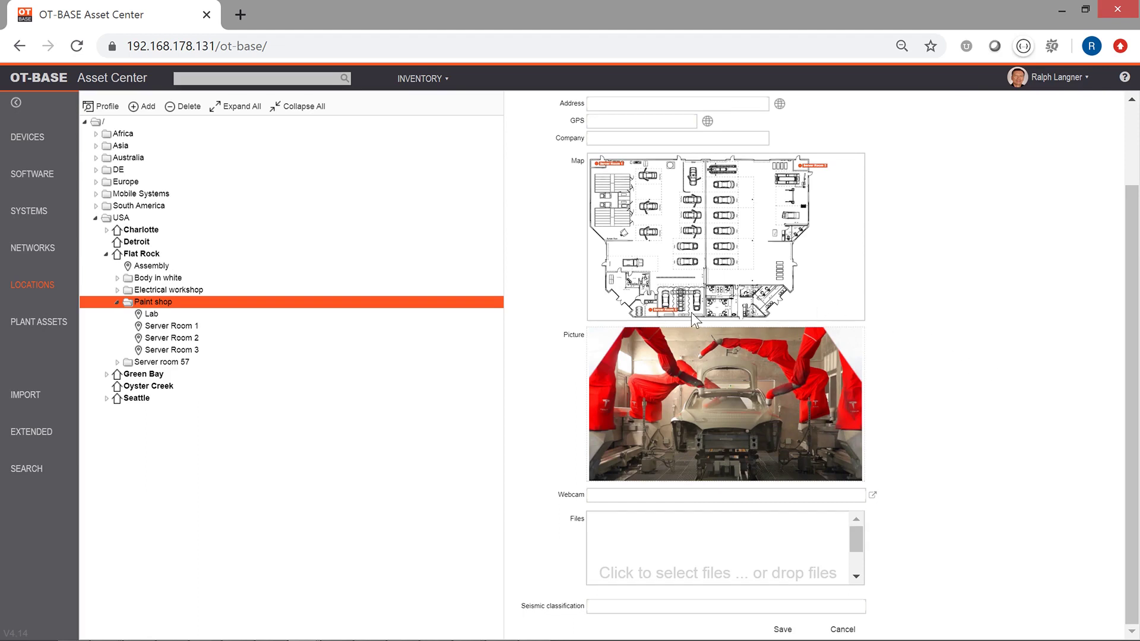
{"action": "scroll", "coordinate": [719, 236], "scroll_direction": "down", "scroll_amount": 2}
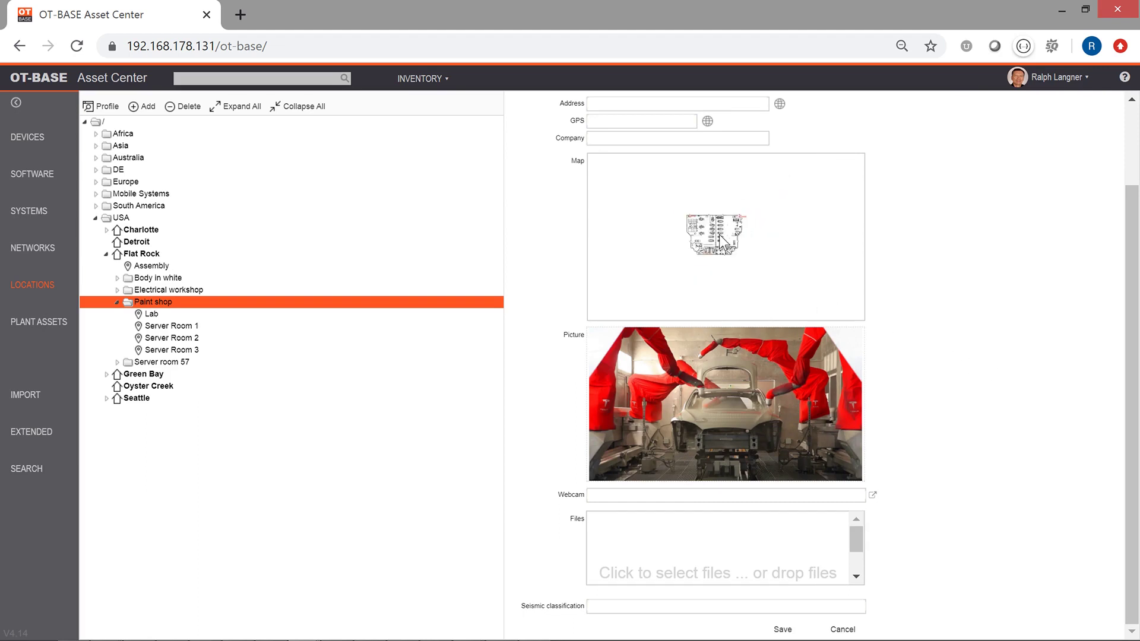
{"action": "scroll", "coordinate": [720, 240], "scroll_direction": "up", "scroll_amount": 2}
{"action": "scroll", "coordinate": [717, 236], "scroll_direction": "up", "scroll_amount": 2}
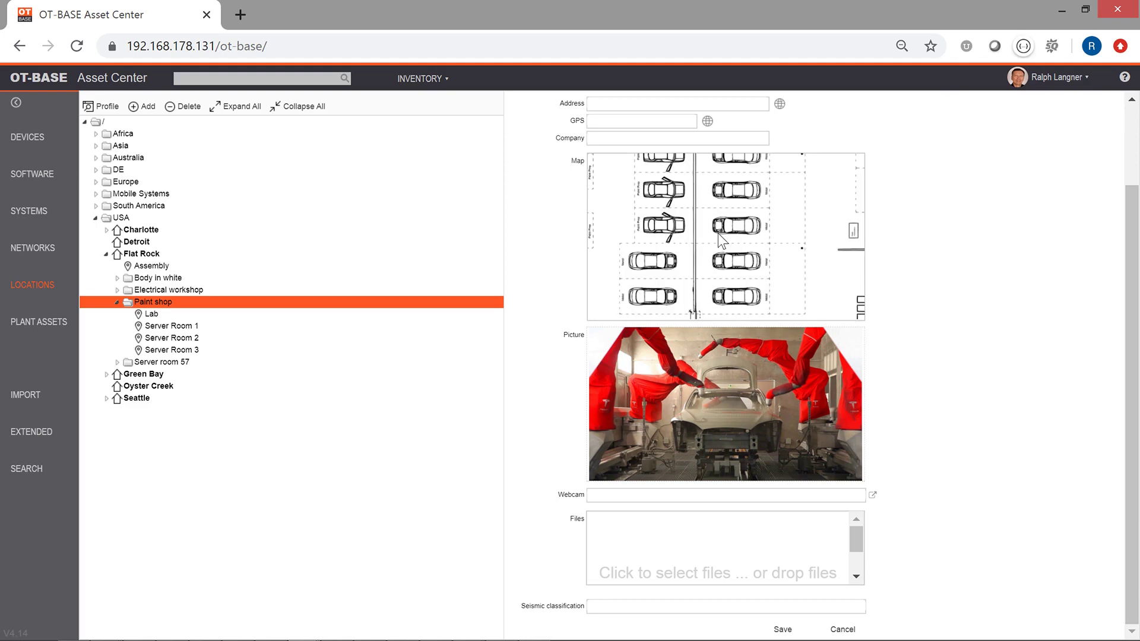
{"action": "scroll", "coordinate": [718, 233], "scroll_direction": "down", "scroll_amount": 4}
{"action": "scroll", "coordinate": [717, 233], "scroll_direction": "up", "scroll_amount": 2}
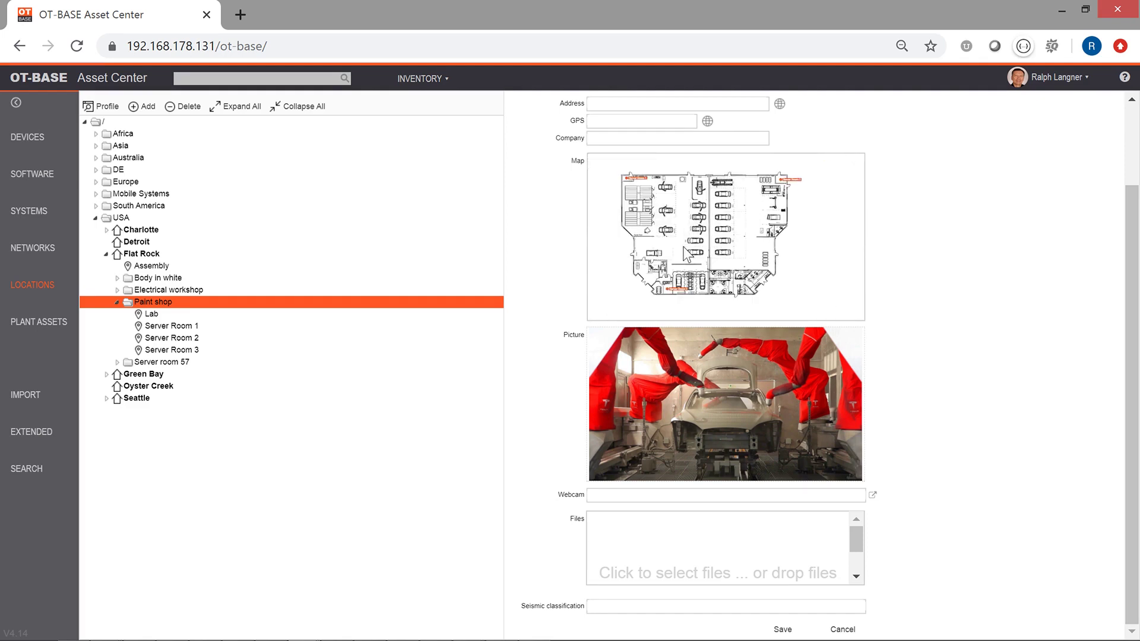
{"action": "scroll", "coordinate": [720, 240], "scroll_direction": "up", "scroll_amount": 2}
{"action": "scroll", "coordinate": [827, 237], "scroll_direction": "down", "scroll_amount": 2}
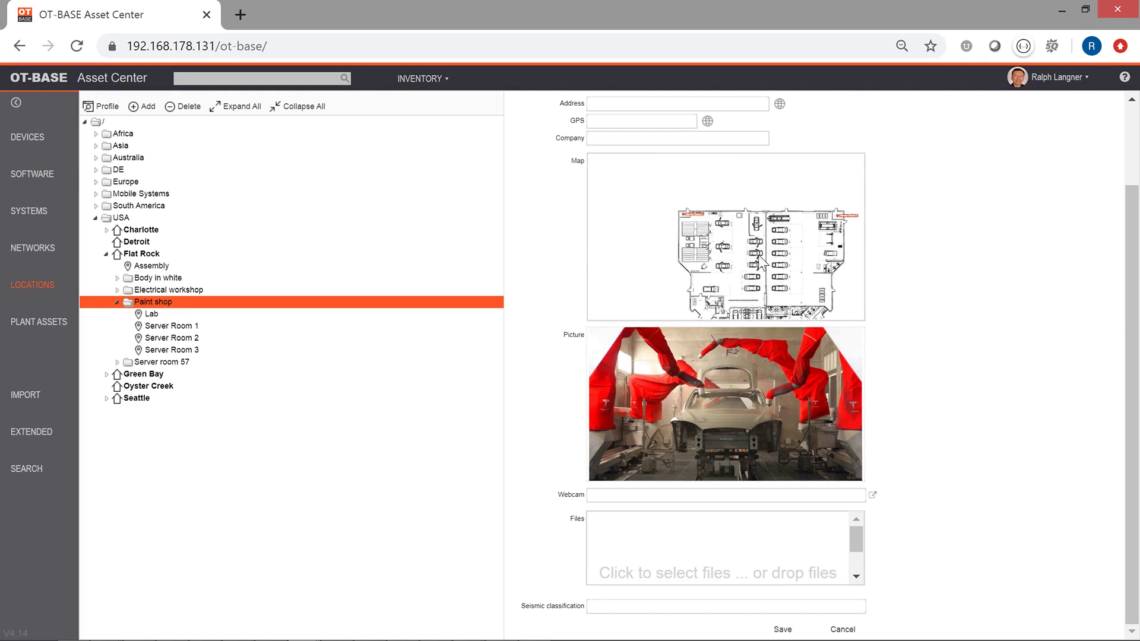
{"action": "scroll", "coordinate": [715, 231], "scroll_direction": "up", "scroll_amount": 2}
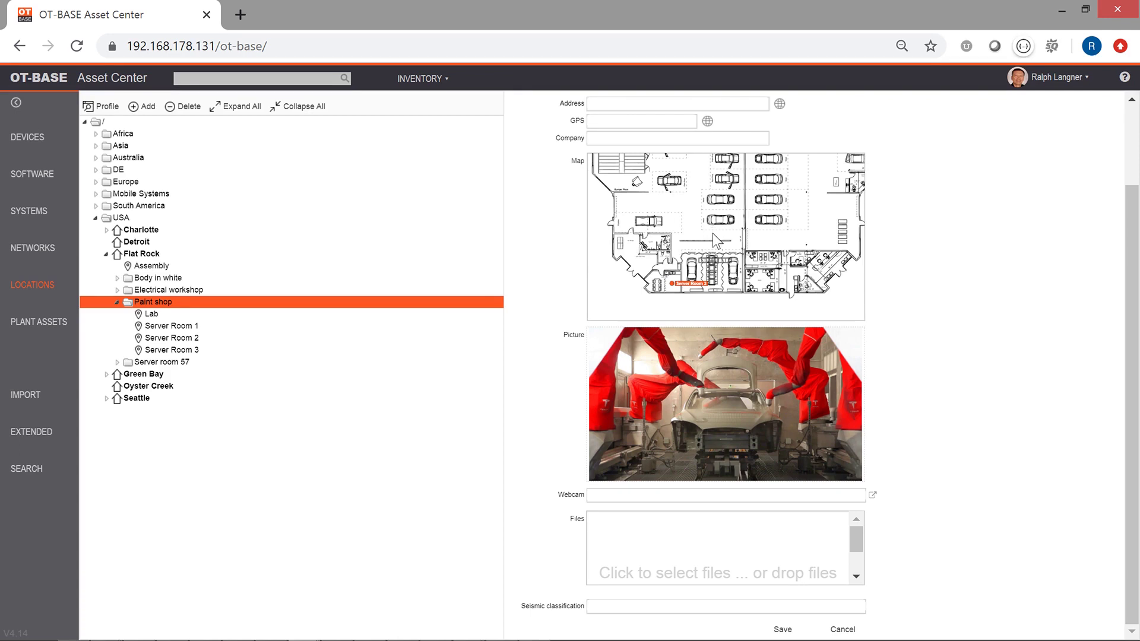
{"action": "right_click", "coordinate": [714, 235]}
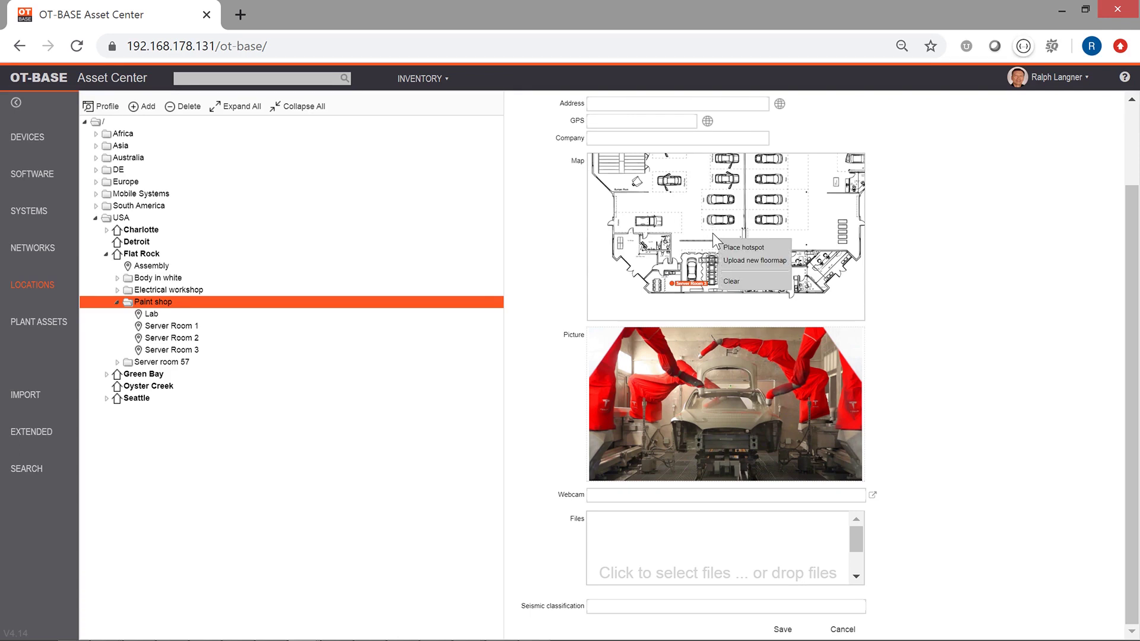
{"action": "left_click", "coordinate": [752, 251]}
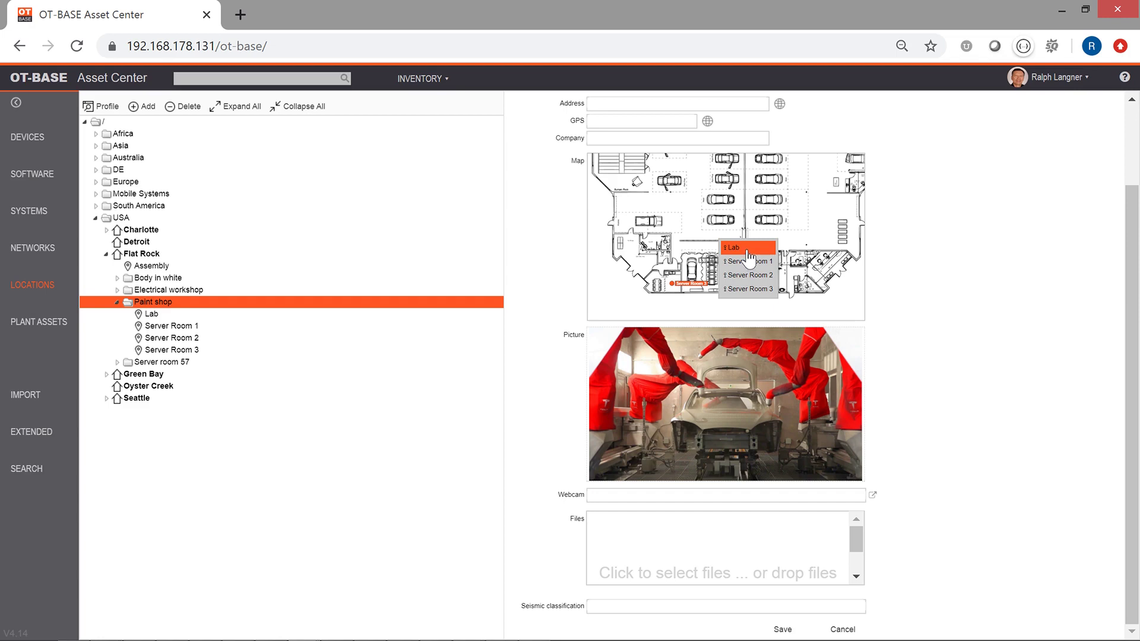
{"action": "left_click", "coordinate": [746, 247]}
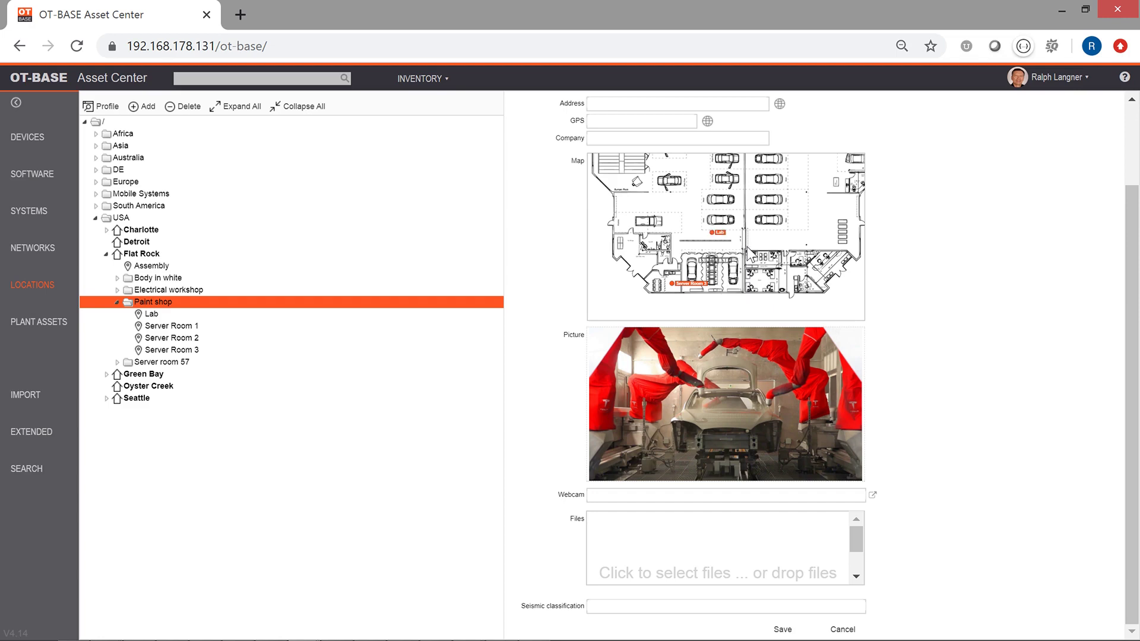
Step: Move the Lab hotspot into the small room near the floor map's lower-left corner and save the Paint shop location
{"action": "mouse_move", "coordinate": [716, 240]}
{"action": "left_mouse_down"}
{"action": "mouse_move", "coordinate": [761, 252]}
{"action": "mouse_move", "coordinate": [750, 248]}
{"action": "left_mouse_up"}
{"action": "scroll", "coordinate": [704, 243], "scroll_direction": "up", "scroll_amount": 2}
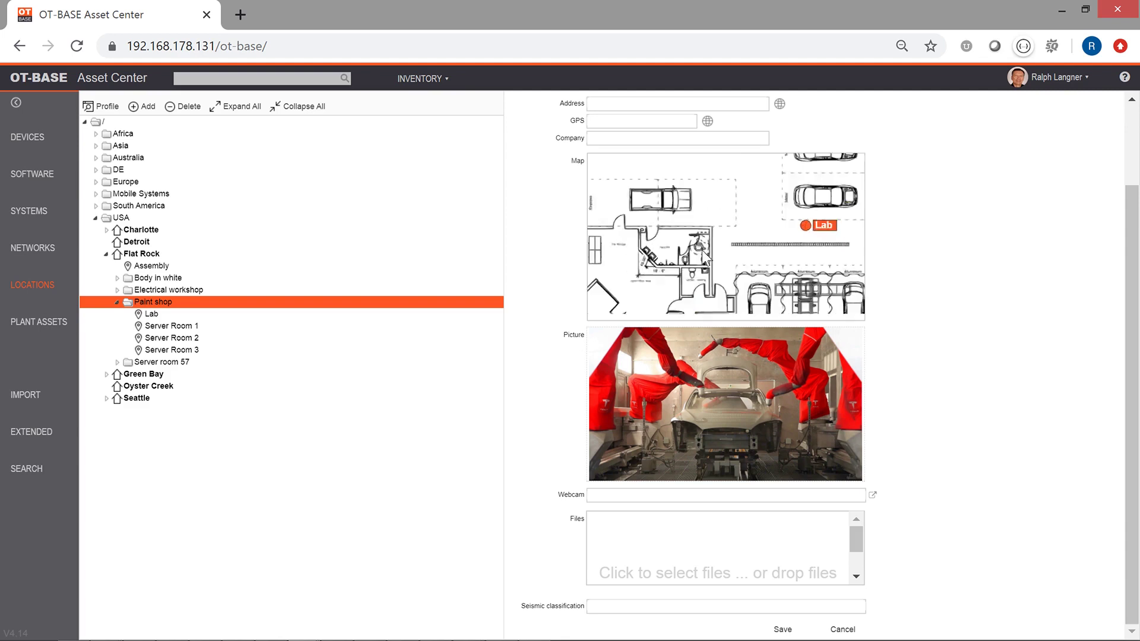
{"action": "mouse_move", "coordinate": [752, 221]}
{"action": "left_mouse_down"}
{"action": "mouse_move", "coordinate": [755, 153]}
{"action": "mouse_move", "coordinate": [745, 215]}
{"action": "left_mouse_up"}
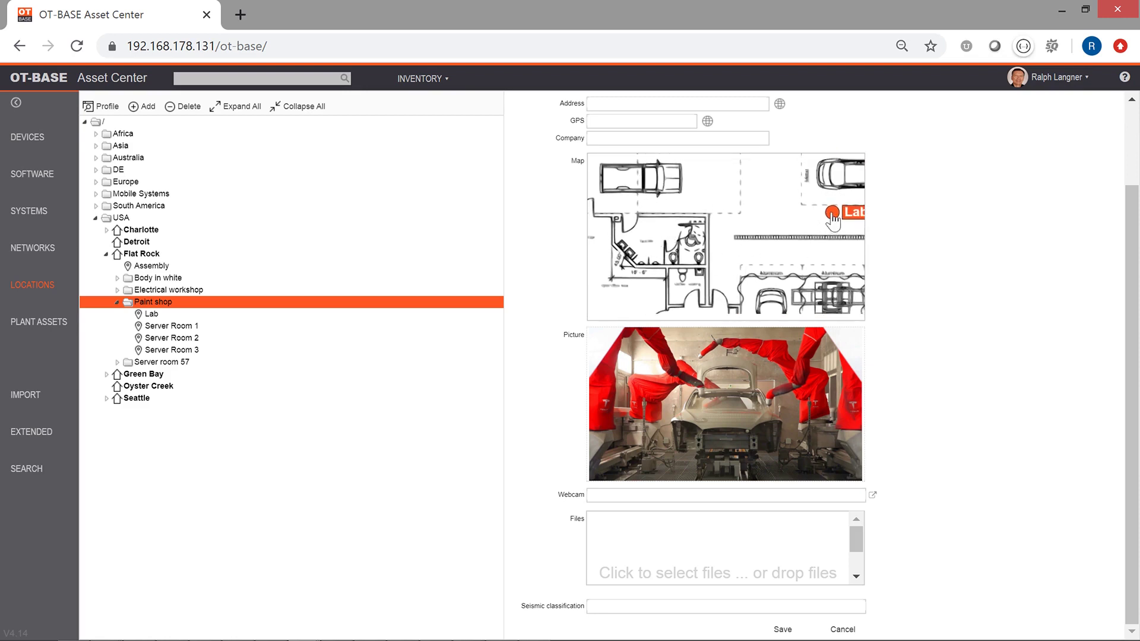
{"action": "left_click_drag", "start_coordinate": [821, 221], "coordinate": [648, 248]}
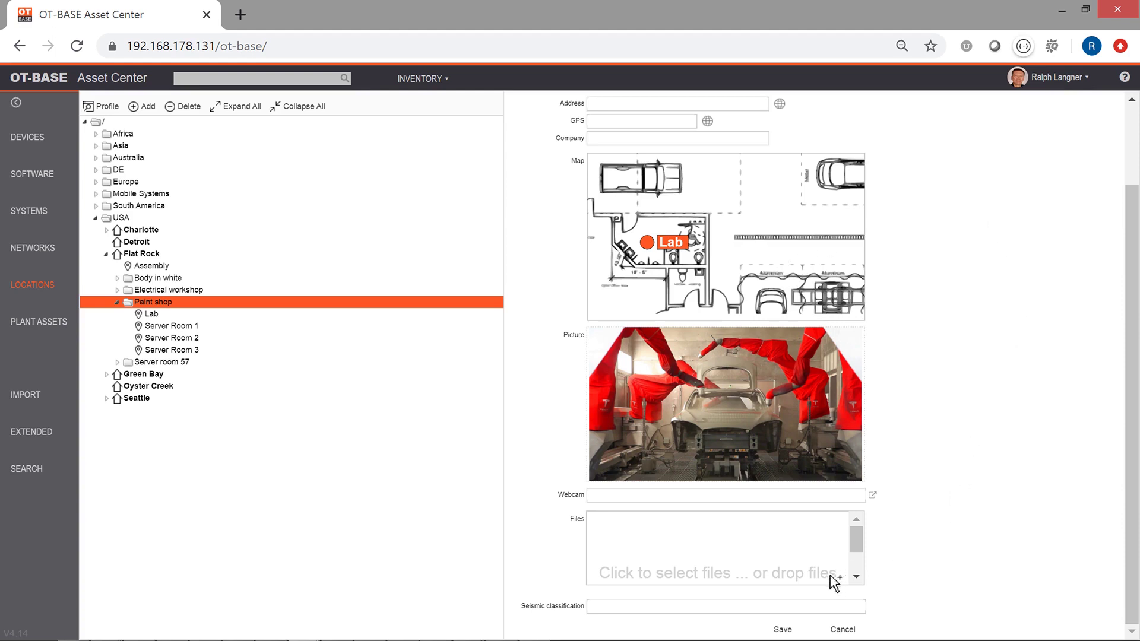
{"action": "left_click", "coordinate": [781, 632]}
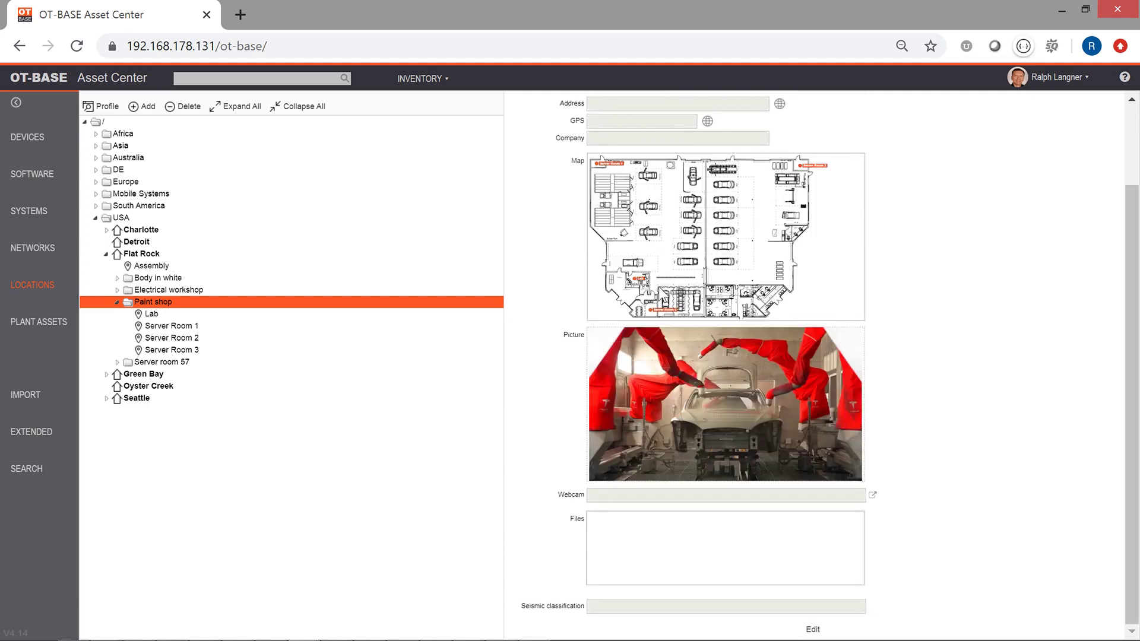
{"action": "scroll", "coordinate": [631, 286], "scroll_direction": "up", "scroll_amount": 4}
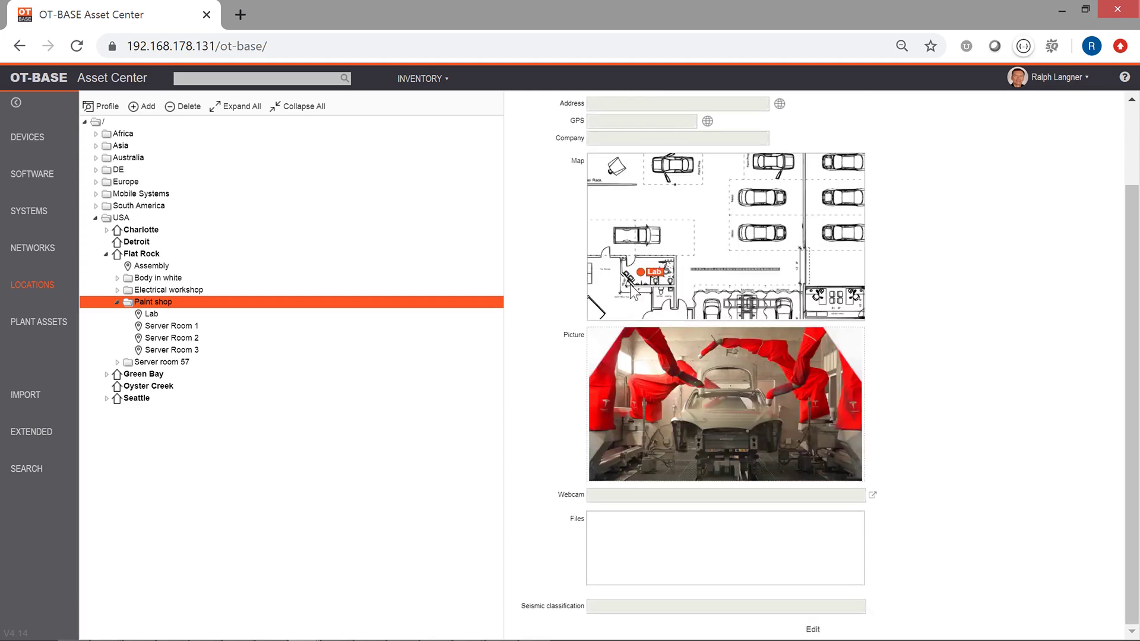
Step: Open the Paint shop location profile, expand its map and open the Lab location from its hotspot
{"action": "mouse_move", "coordinate": [658, 276]}
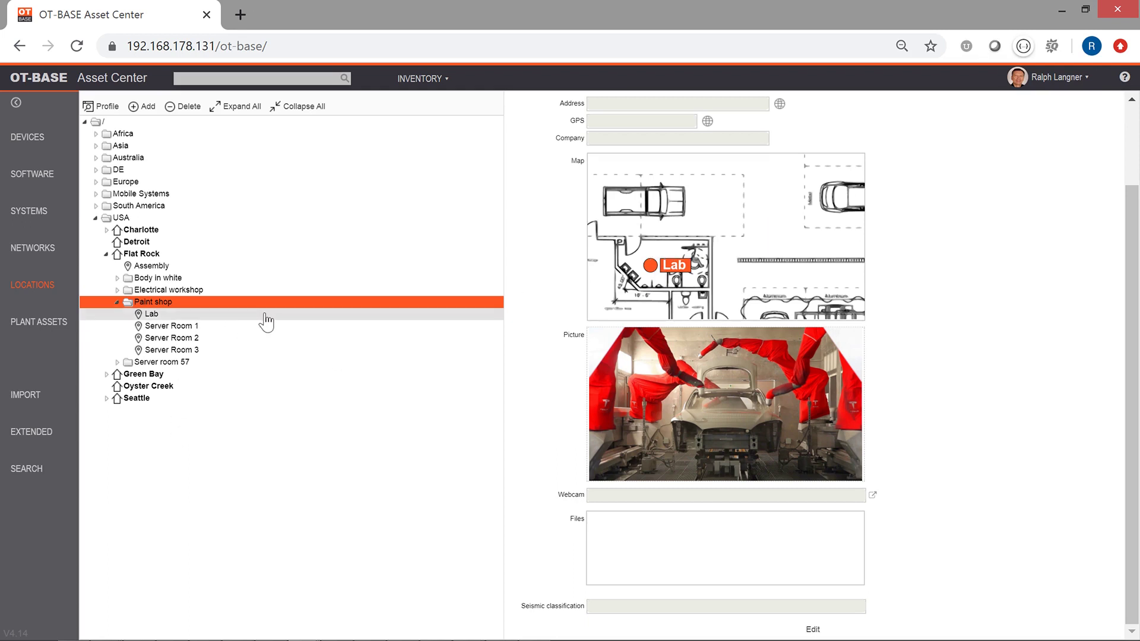
{"action": "double_click", "coordinate": [235, 303]}
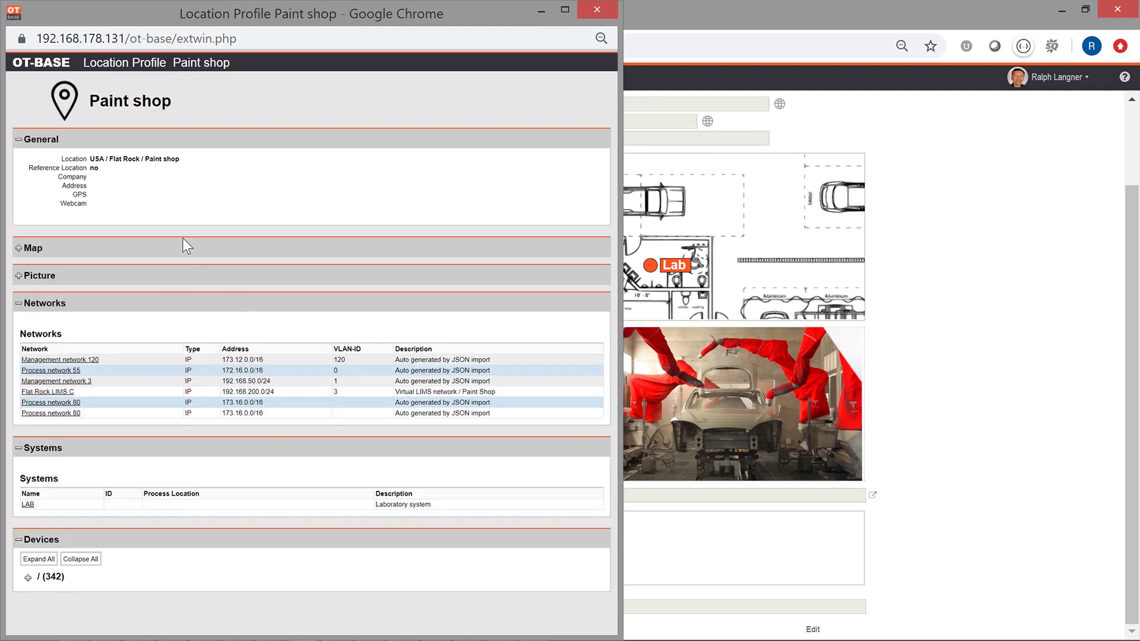
{"action": "left_click", "coordinate": [133, 254]}
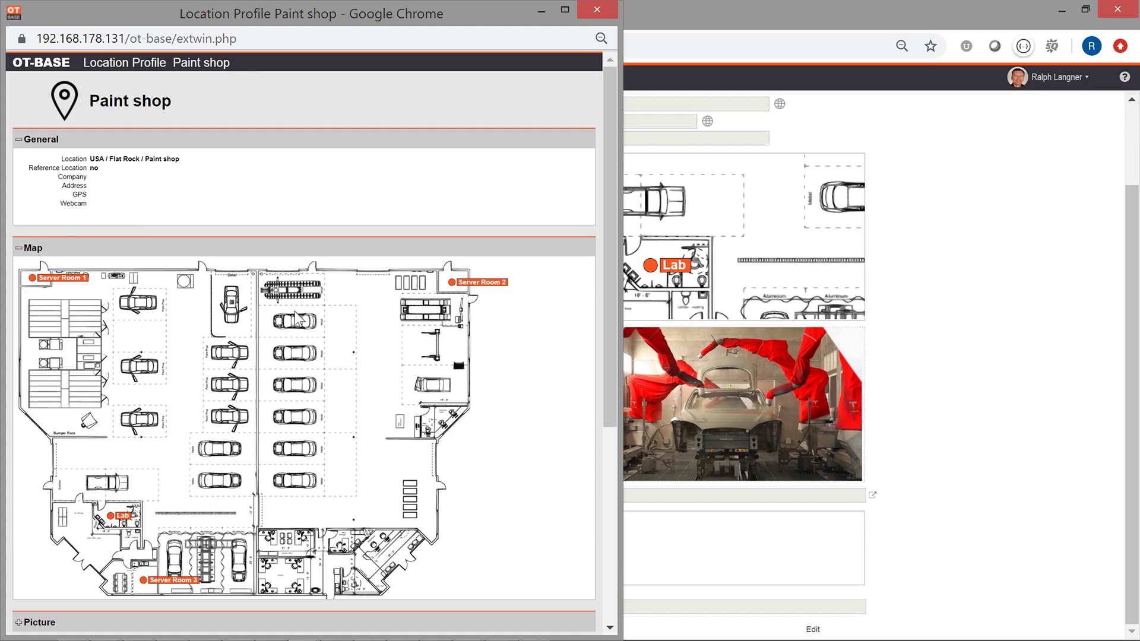
{"action": "mouse_move", "coordinate": [221, 423]}
{"action": "left_mouse_down"}
{"action": "mouse_move", "coordinate": [301, 251]}
{"action": "mouse_move", "coordinate": [303, 303]}
{"action": "mouse_move", "coordinate": [280, 331]}
{"action": "left_mouse_up"}
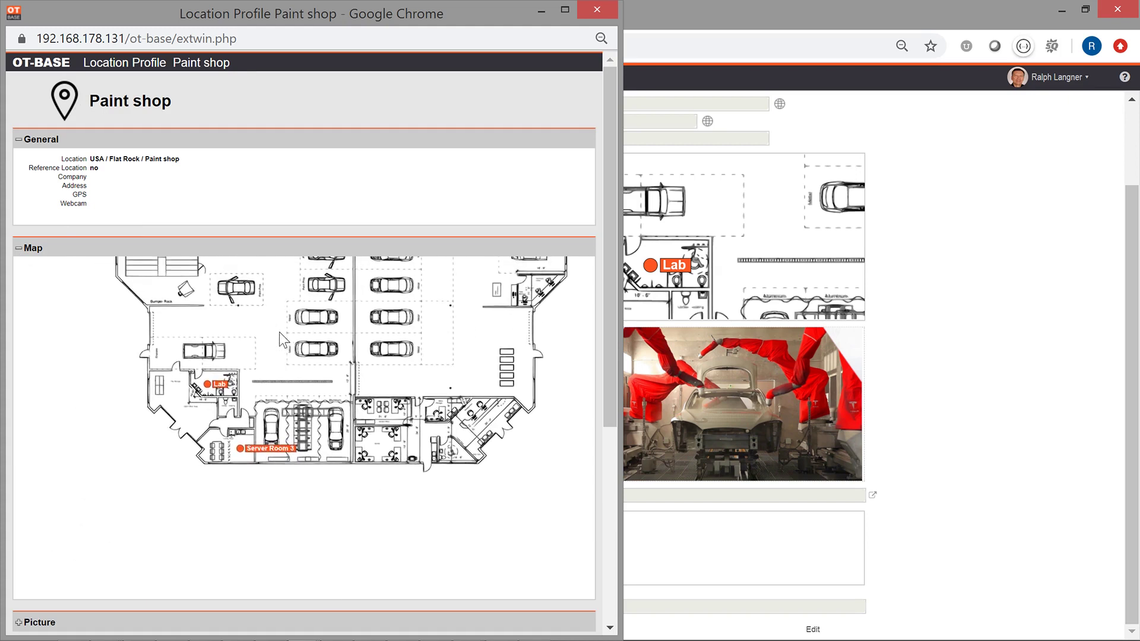
{"action": "left_click", "coordinate": [221, 389]}
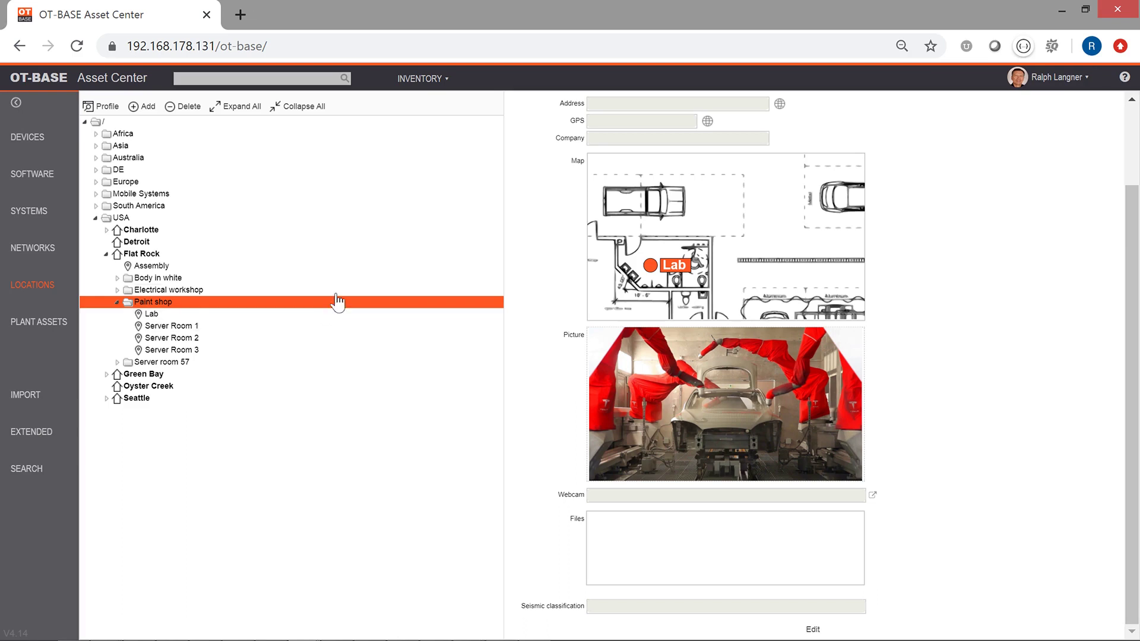
Step: Open the location profile of USA and preview the Oyster Creek, Charlotte and Green Bay hotspots on its map
{"action": "left_click", "coordinate": [177, 78]}
{"action": "type", "text": "usa"}
{"action": "key", "text": "Return"}
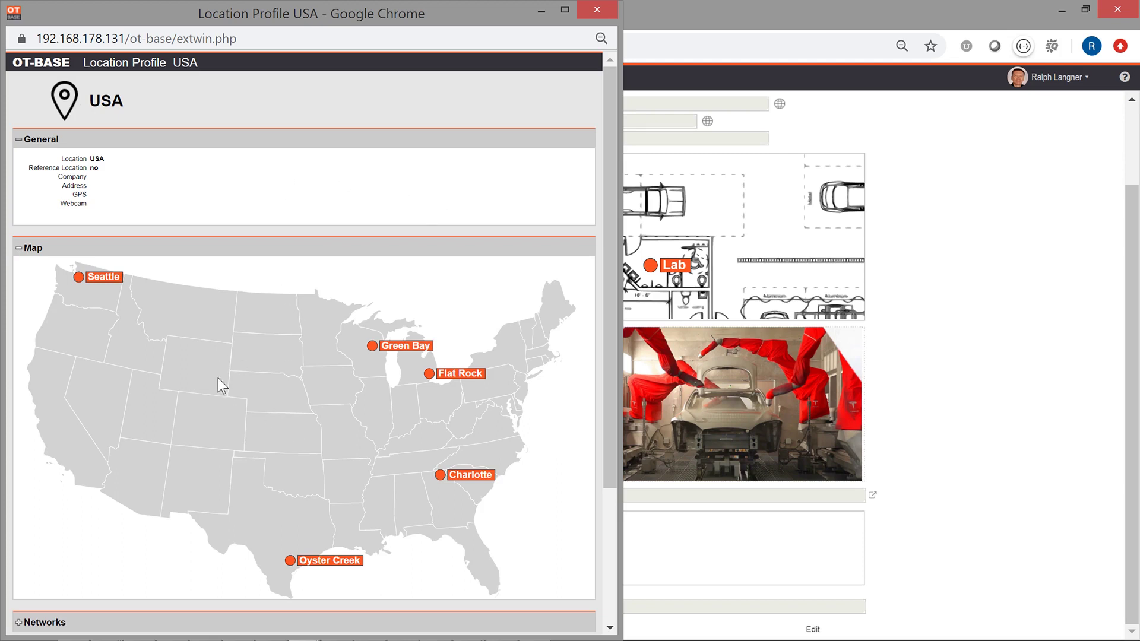
{"action": "mouse_move", "coordinate": [321, 561]}
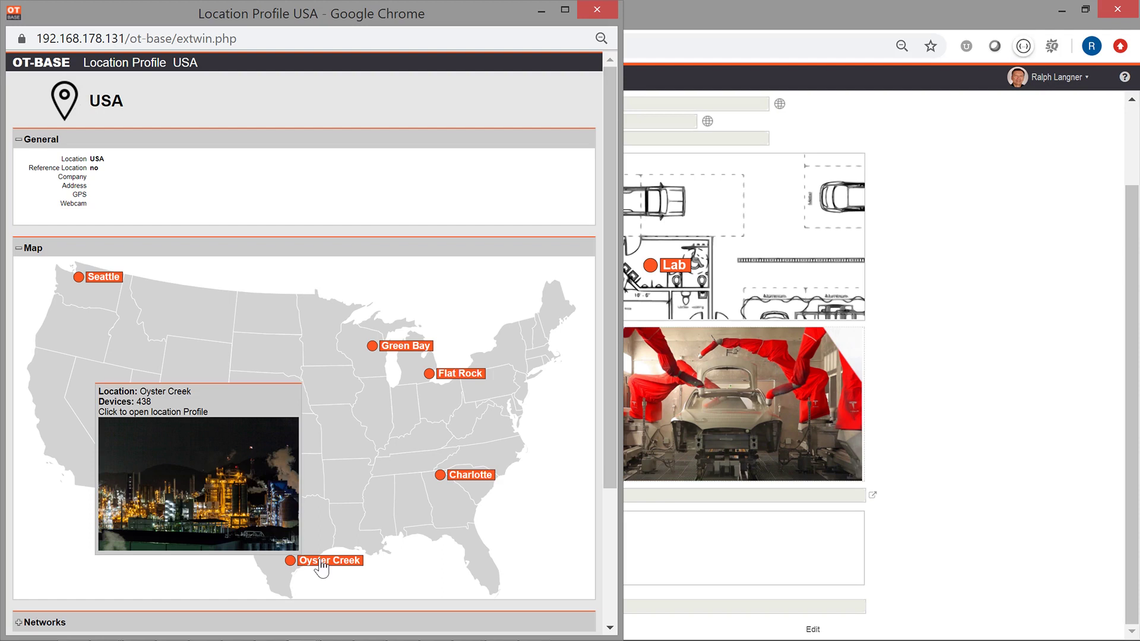
{"action": "mouse_move", "coordinate": [482, 482]}
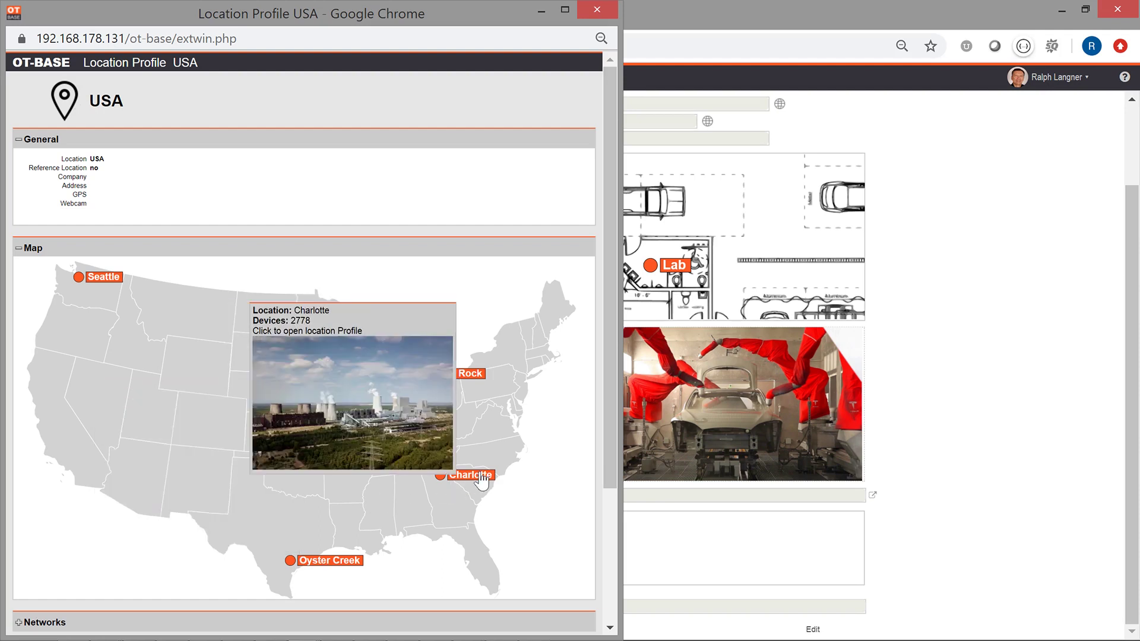
{"action": "mouse_move", "coordinate": [395, 351]}
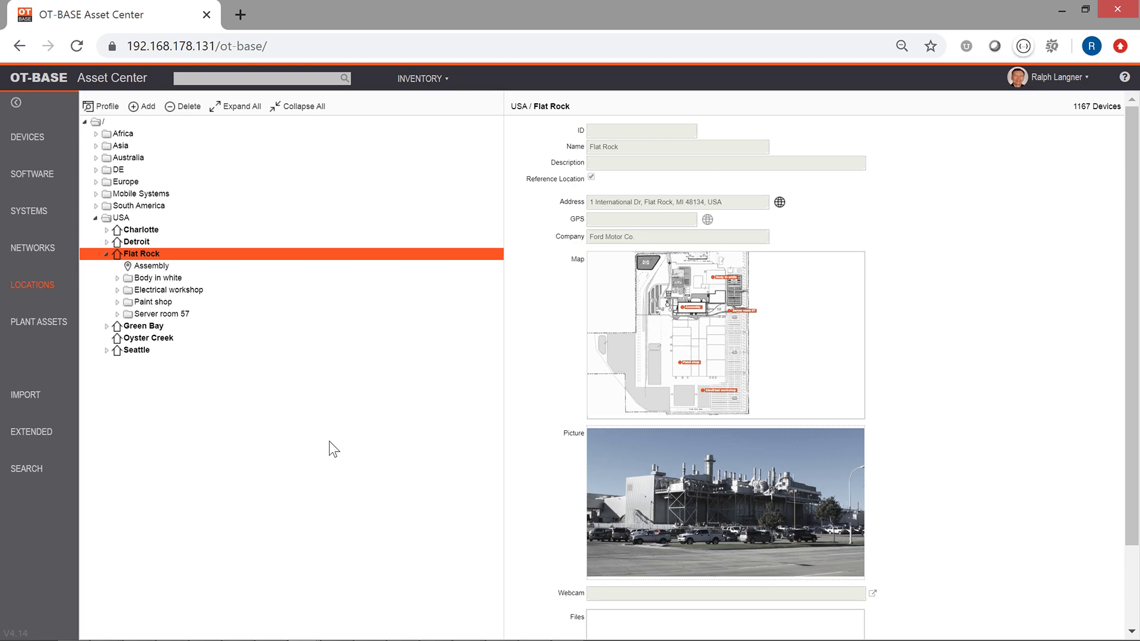
Step: Select the Detroit location under USA, show its sublocations and start editing the Detroit location
{"action": "left_click", "coordinate": [145, 243]}
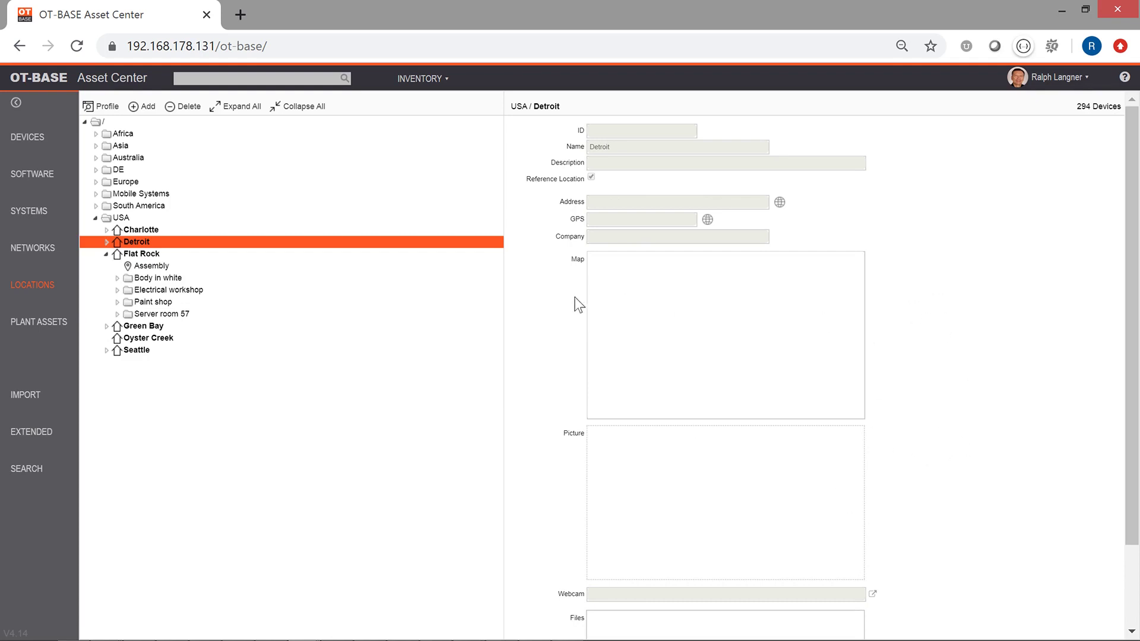
{"action": "left_click", "coordinate": [107, 242]}
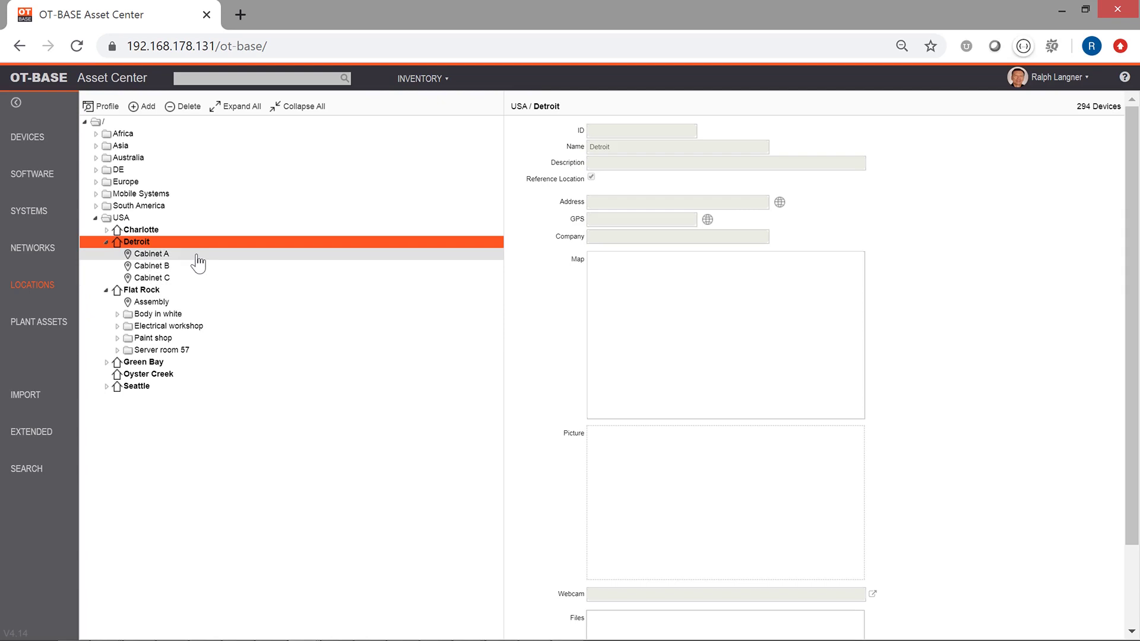
{"action": "scroll", "coordinate": [941, 262], "scroll_direction": "down", "scroll_amount": 2}
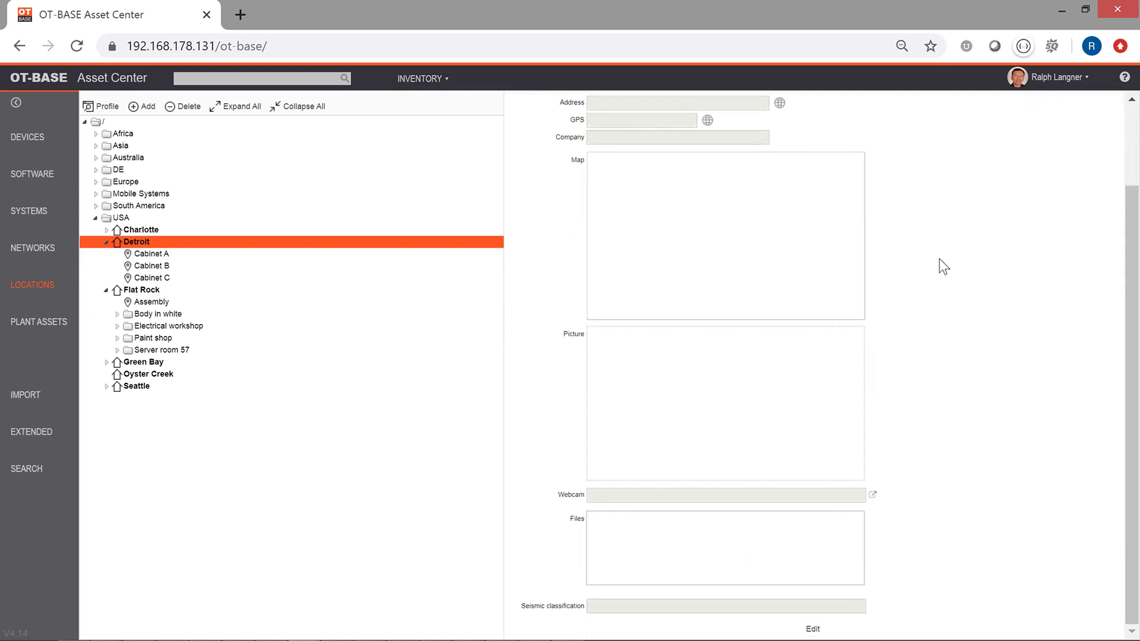
{"action": "left_click", "coordinate": [815, 629]}
{"action": "scroll", "coordinate": [982, 371], "scroll_direction": "up", "scroll_amount": 2}
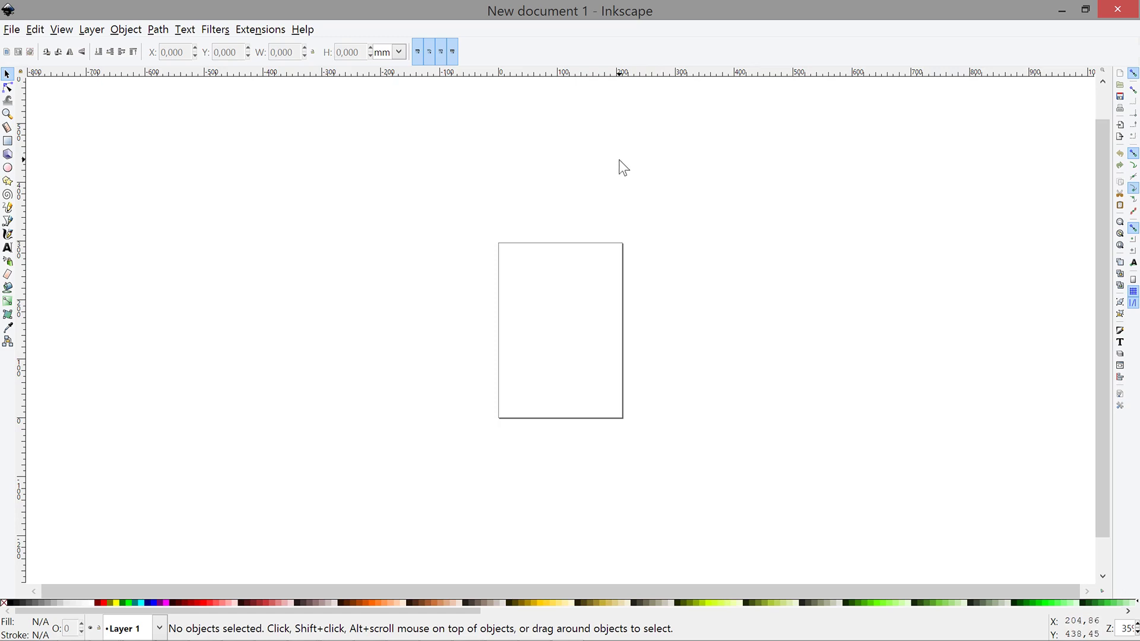
Step: In Inkscape, open Floor Map 1.png from the SVG folder as an embedded image with the DPI from the file
{"action": "left_click", "coordinate": [10, 30]}
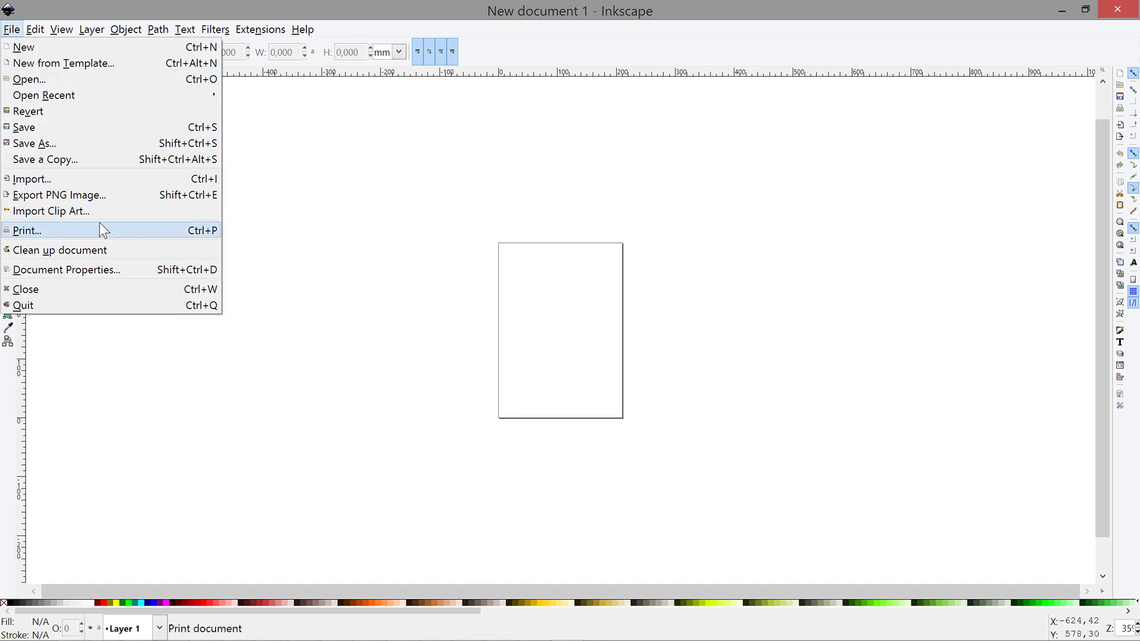
{"action": "left_click", "coordinate": [76, 80]}
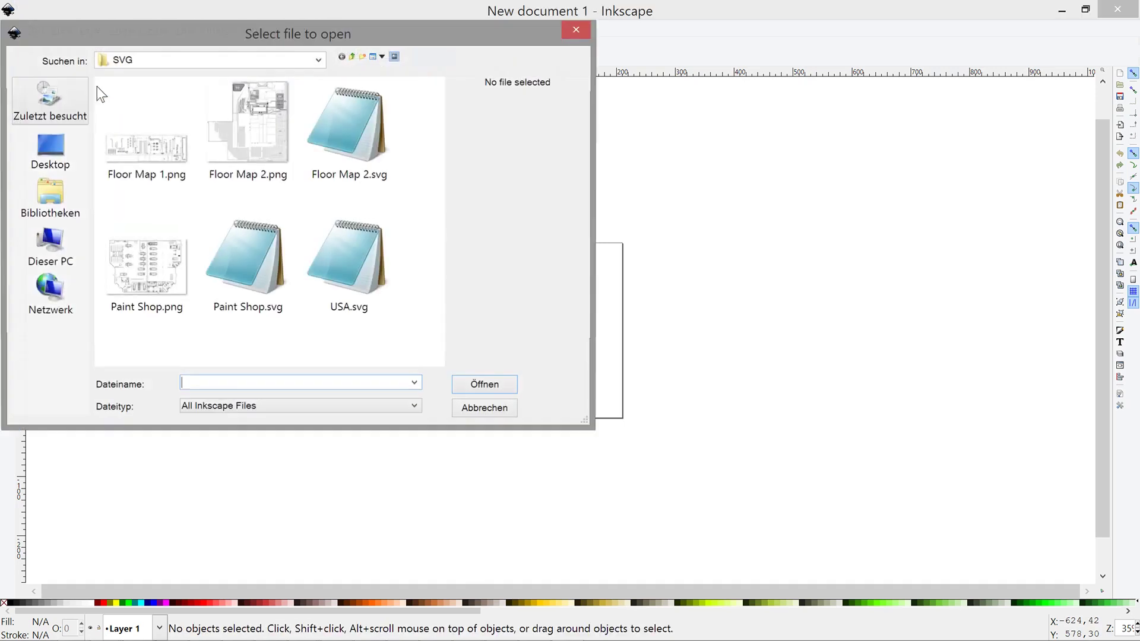
{"action": "double_click", "coordinate": [149, 147]}
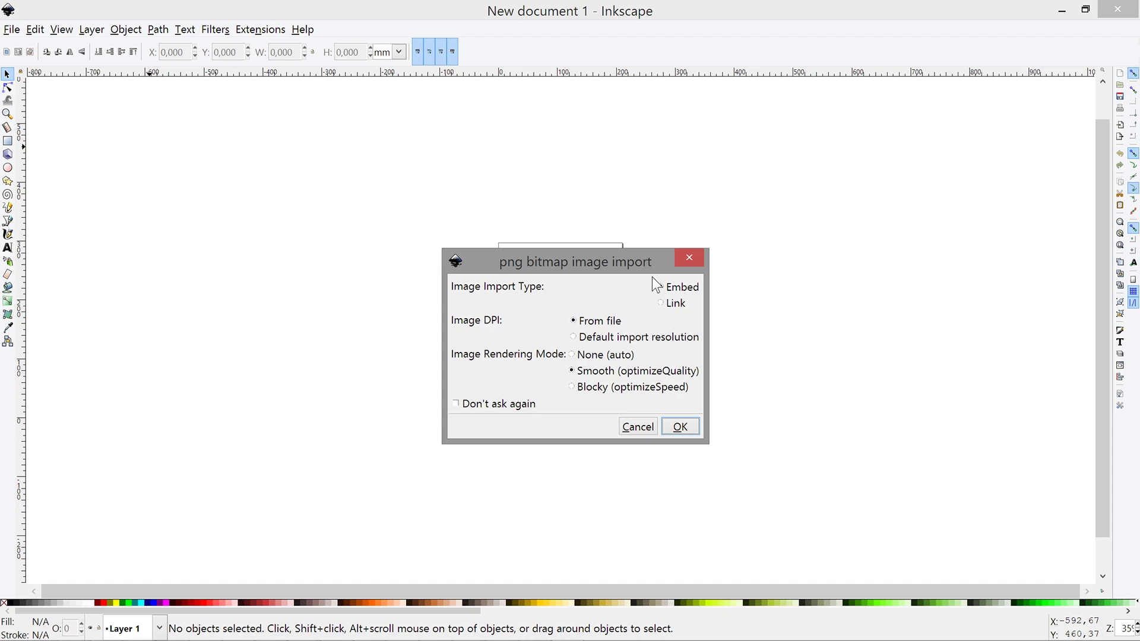
{"action": "left_click", "coordinate": [680, 427]}
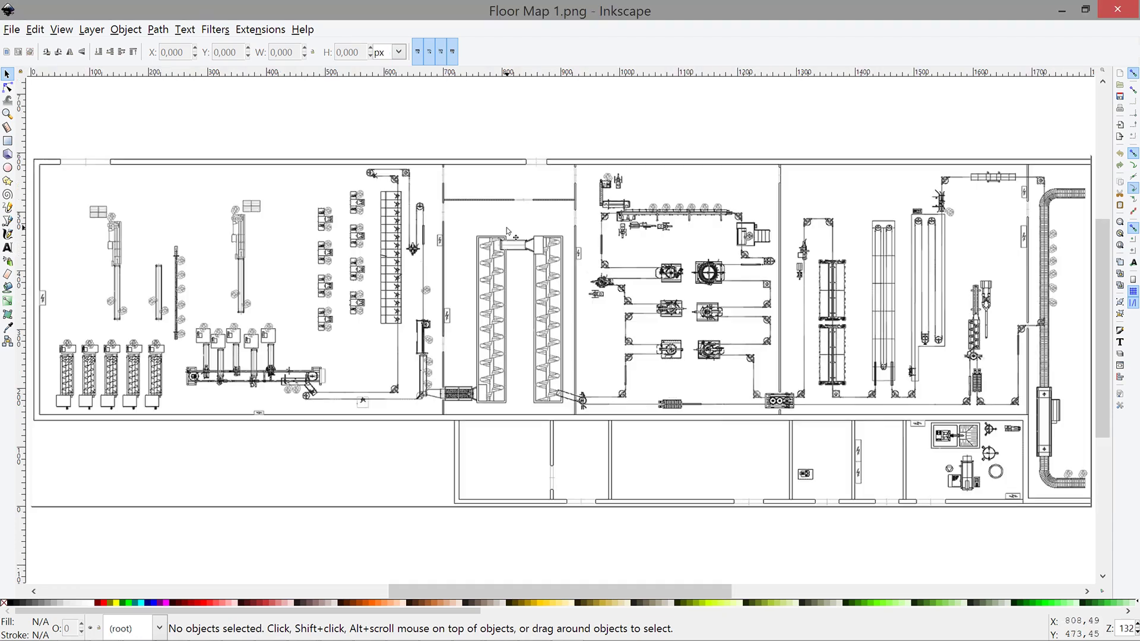
Step: Select the floor map image and open Trace Bitmap for it with Live Preview enabled
{"action": "left_click", "coordinate": [400, 307]}
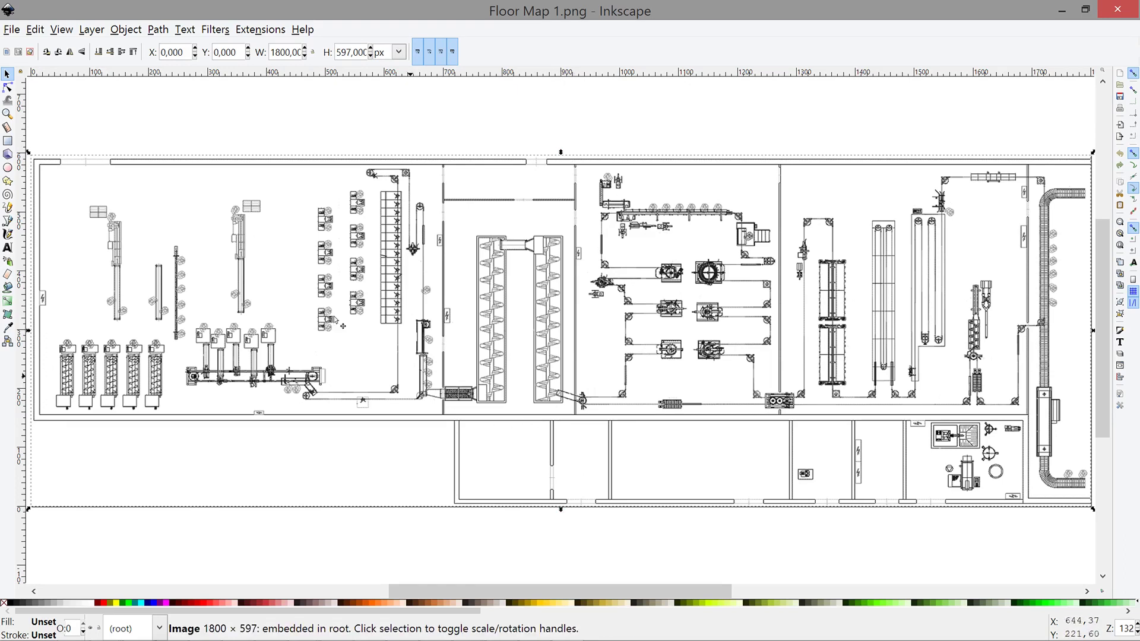
{"action": "left_click", "coordinate": [164, 31]}
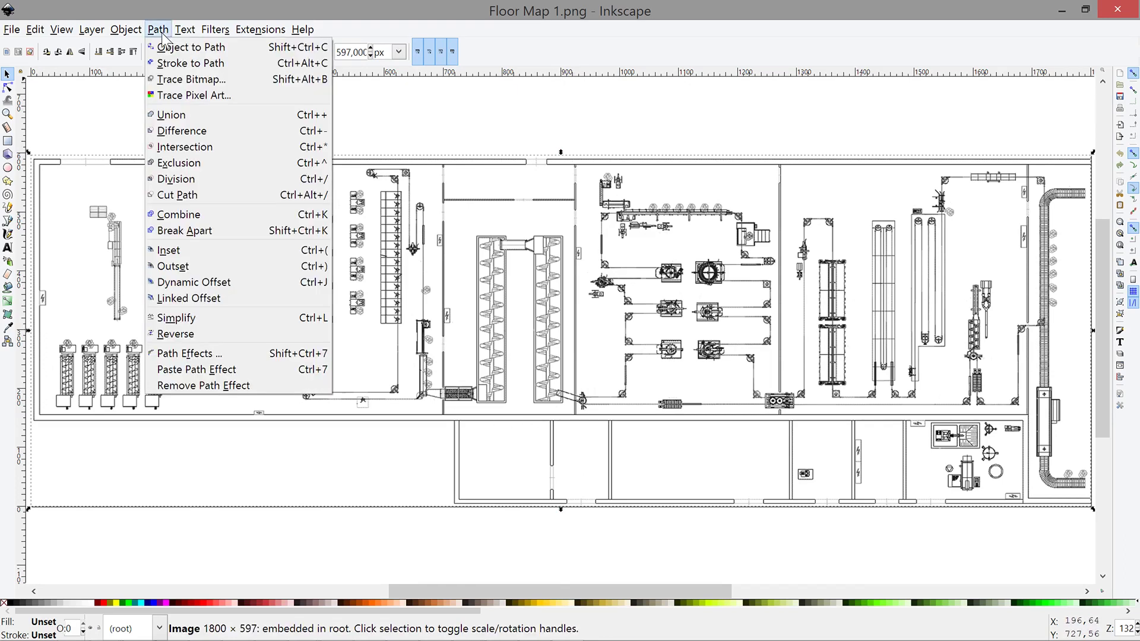
{"action": "left_click", "coordinate": [172, 81]}
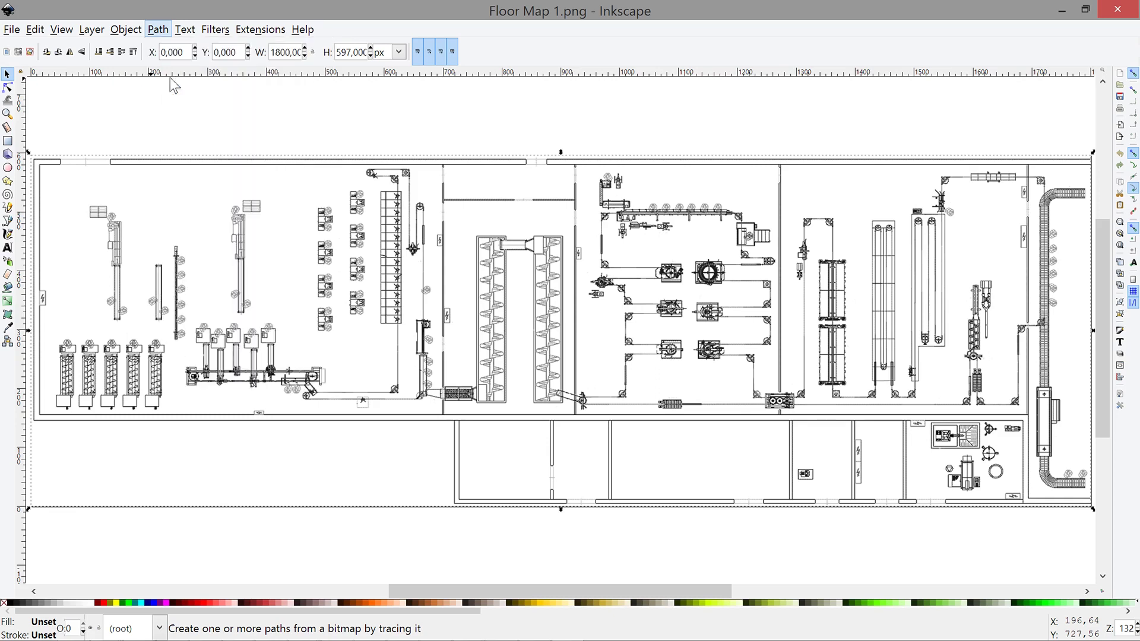
{"action": "mouse_move", "coordinate": [974, 23]}
{"action": "left_mouse_down"}
{"action": "mouse_move", "coordinate": [753, 34]}
{"action": "mouse_move", "coordinate": [550, 12]}
{"action": "mouse_move", "coordinate": [319, 29]}
{"action": "mouse_move", "coordinate": [353, 33]}
{"action": "left_mouse_up"}
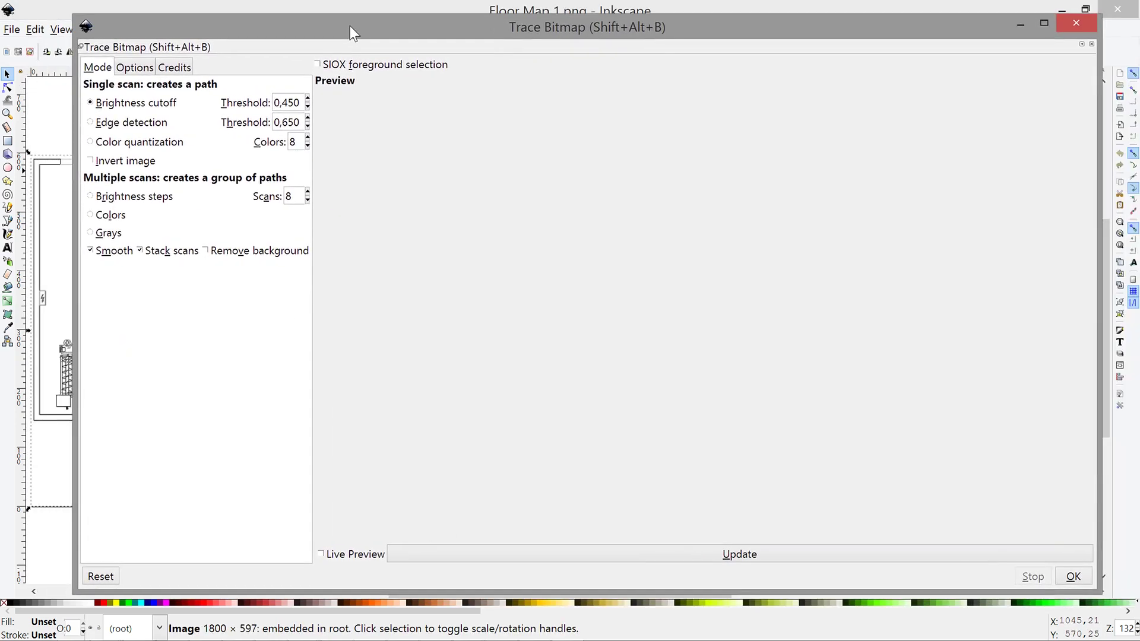
{"action": "left_click", "coordinate": [321, 554]}
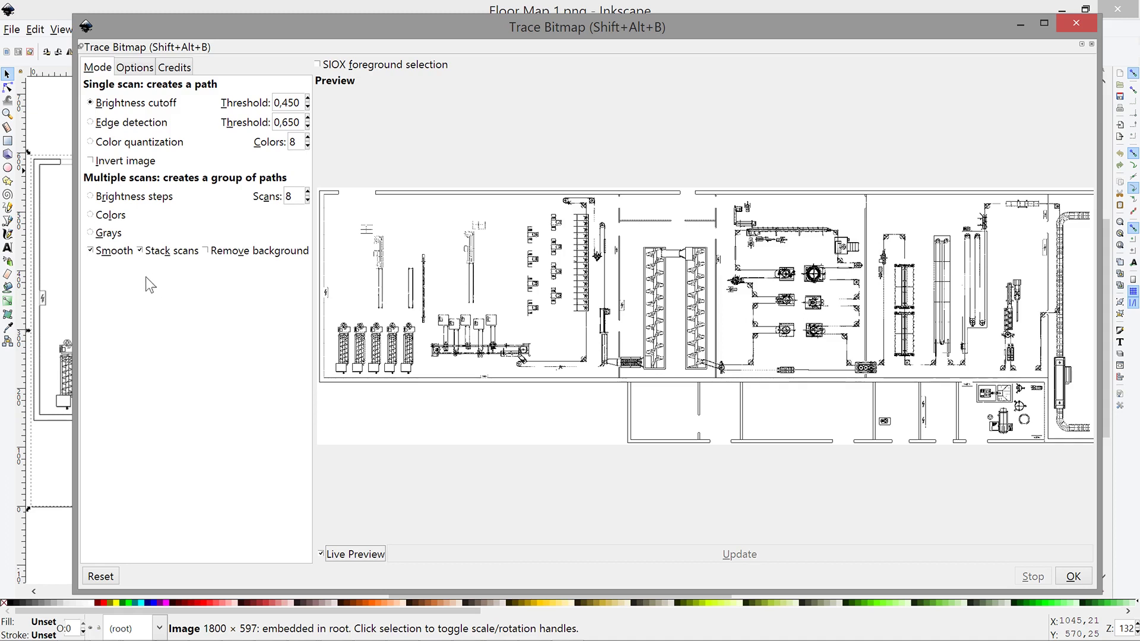
Step: Trace the floor map with multiple Grays scans, Smooth off and Remove background on, and close the trace dialog
{"action": "left_click", "coordinate": [92, 234]}
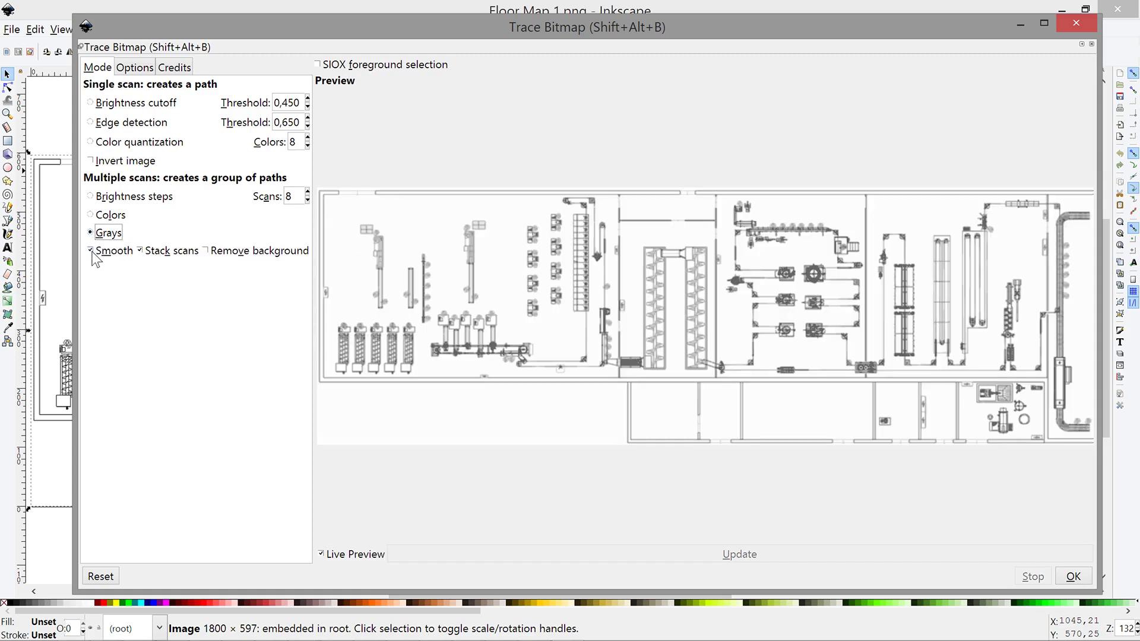
{"action": "left_click", "coordinate": [91, 252]}
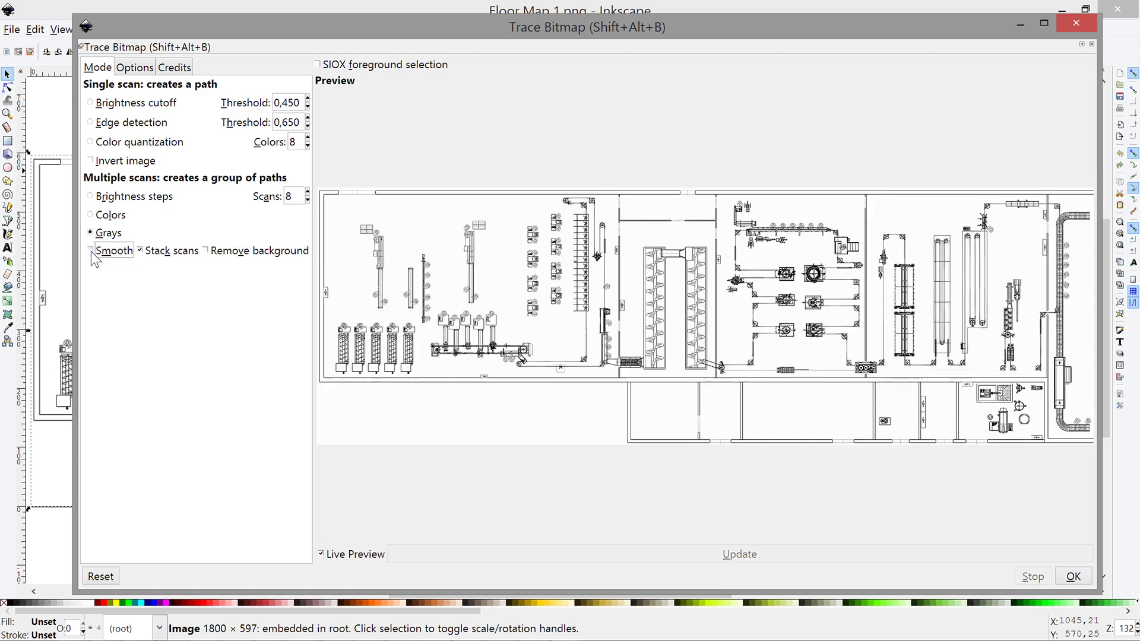
{"action": "left_click", "coordinate": [204, 251]}
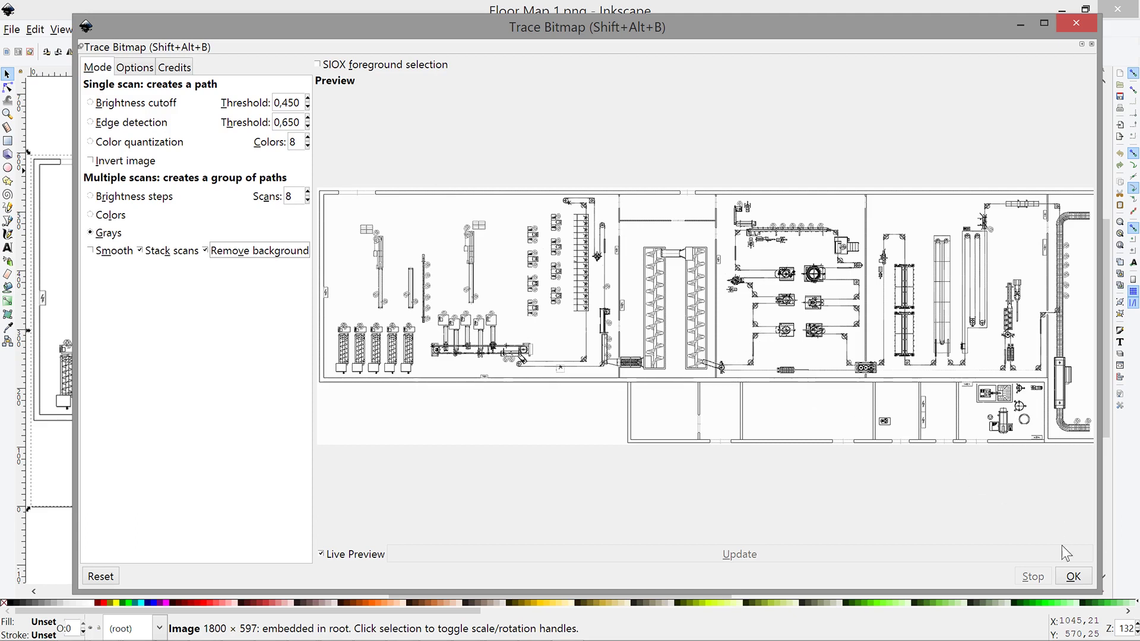
{"action": "left_click", "coordinate": [1073, 575]}
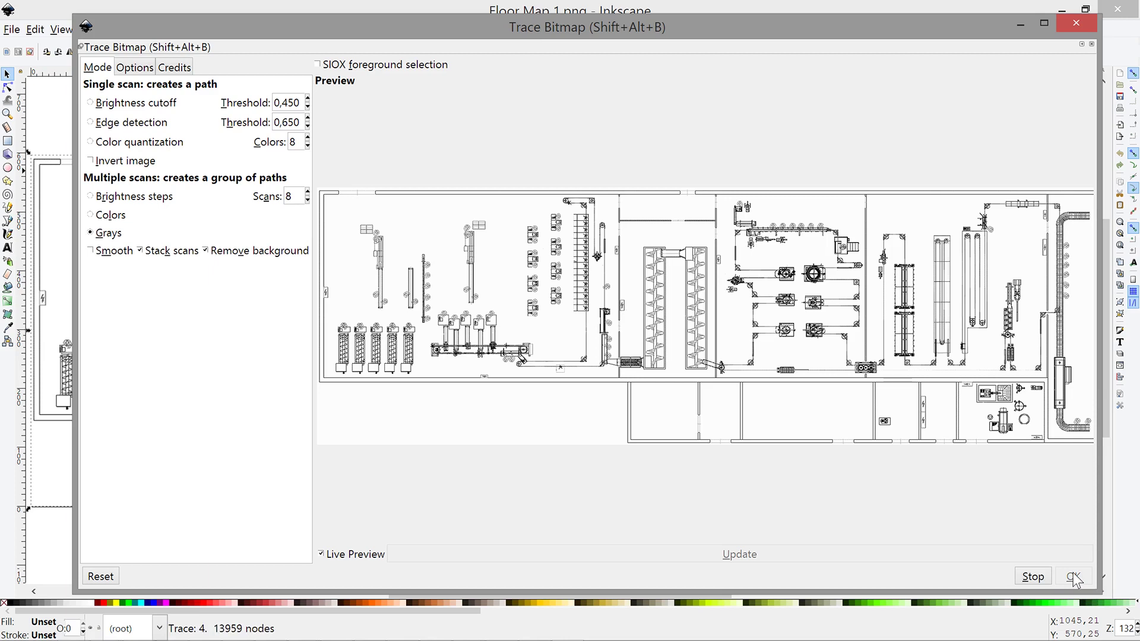
{"action": "left_click", "coordinate": [1077, 23]}
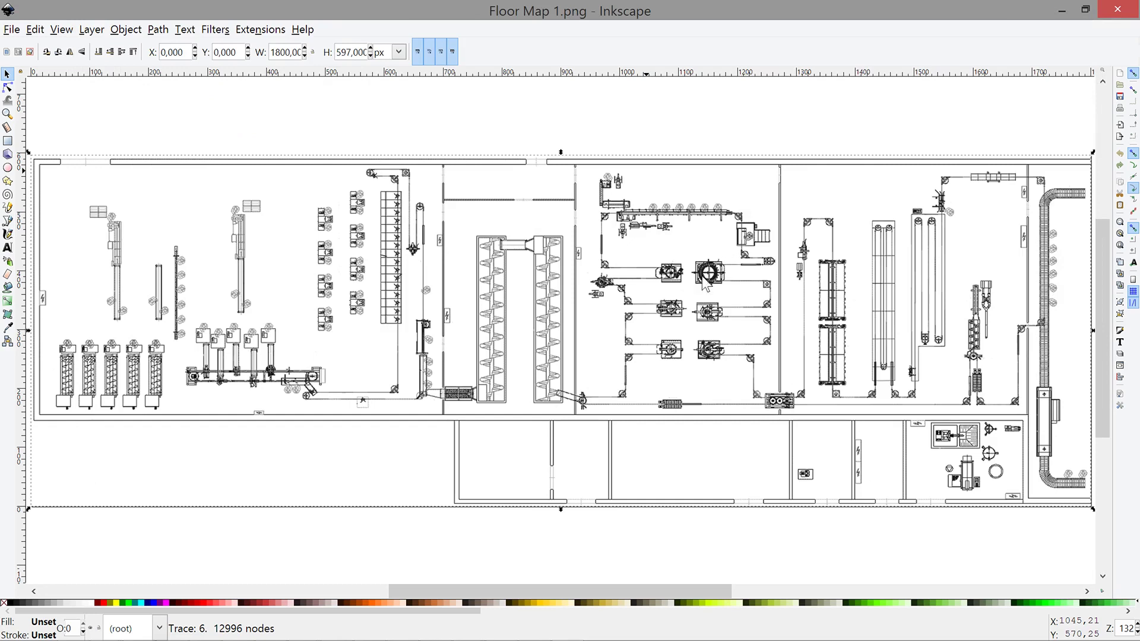
Step: Move the embedded floor map image down and to the right, clear of the traced group's upper-left corner
{"action": "left_click_drag", "start_coordinate": [705, 283], "coordinate": [707, 286]}
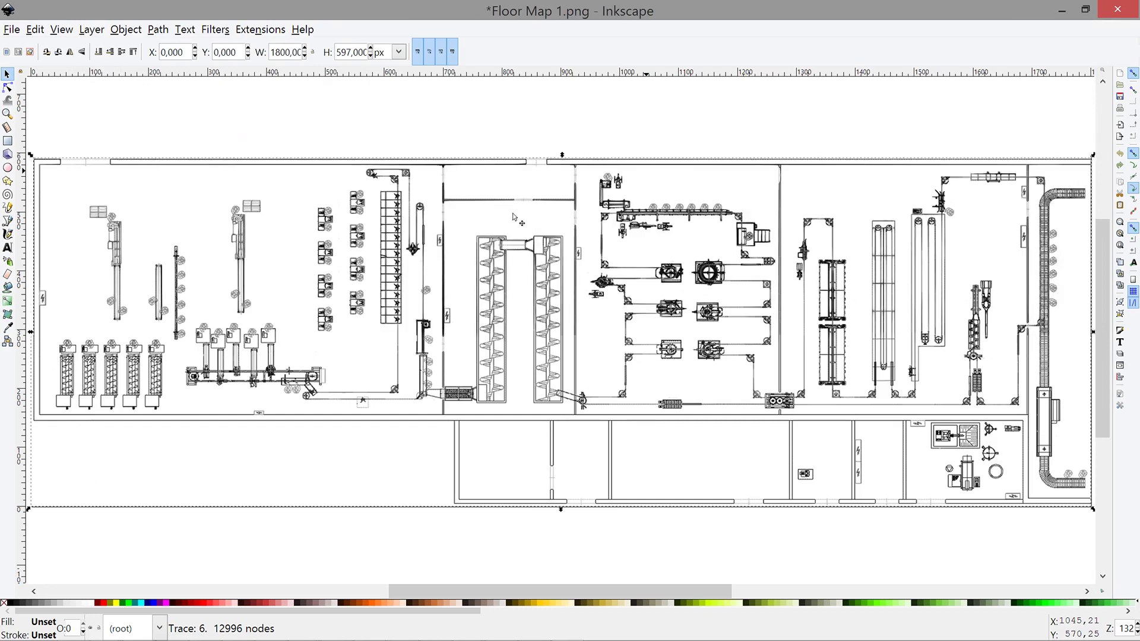
{"action": "left_click", "coordinate": [466, 159]}
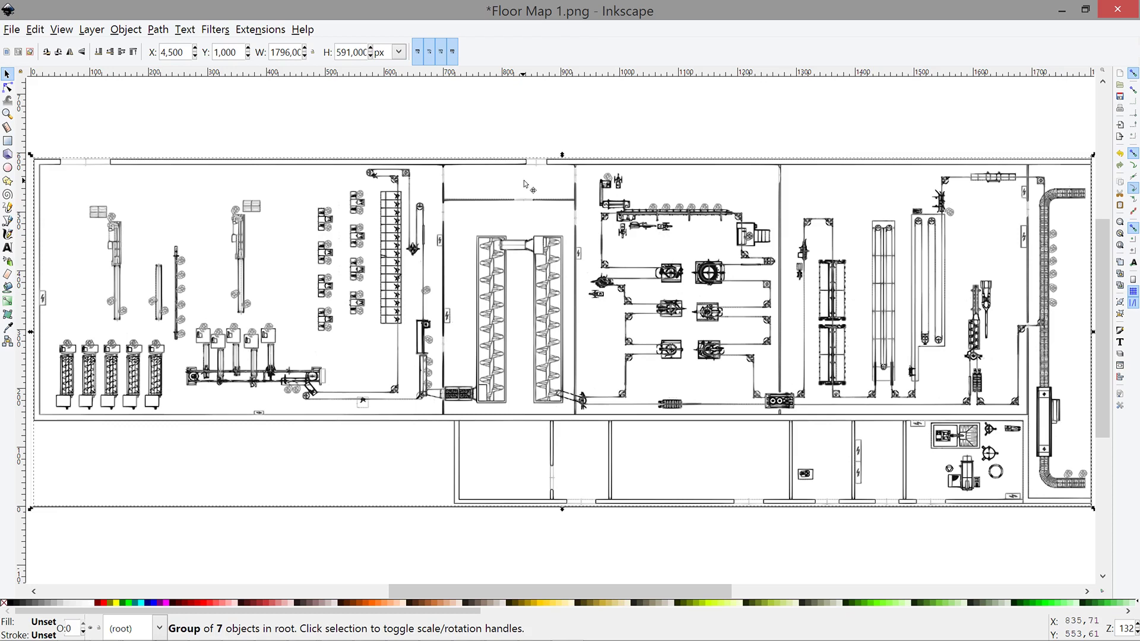
{"action": "mouse_move", "coordinate": [525, 185]}
{"action": "left_mouse_down"}
{"action": "mouse_move", "coordinate": [595, 185]}
{"action": "mouse_move", "coordinate": [643, 161]}
{"action": "mouse_move", "coordinate": [649, 144]}
{"action": "left_mouse_up"}
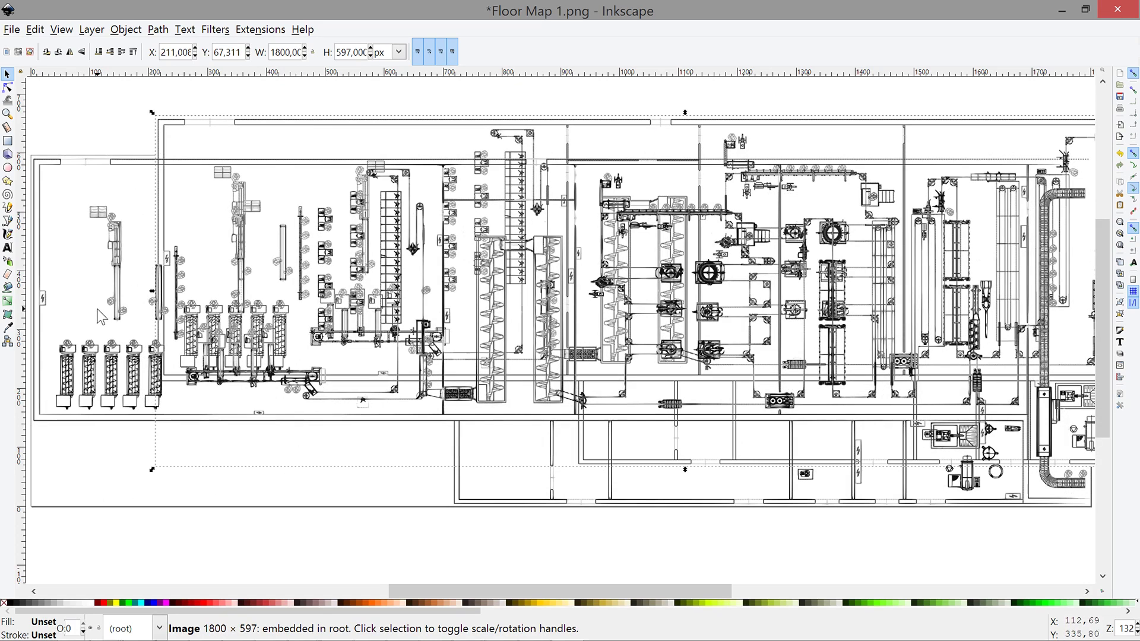
{"action": "left_click", "coordinate": [79, 243]}
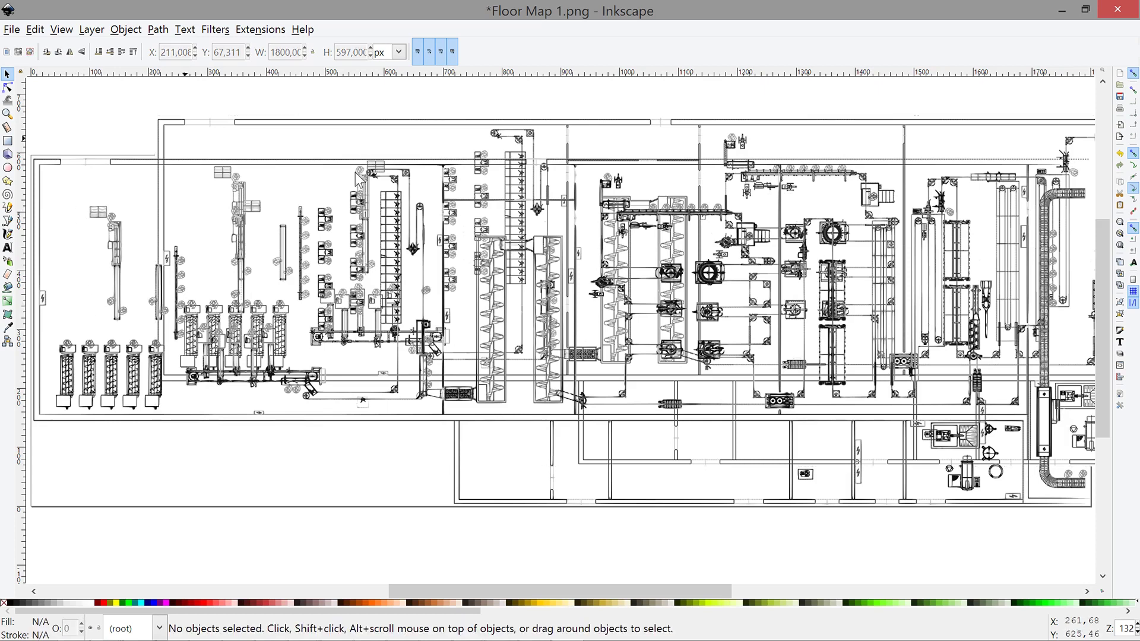
{"action": "left_click_drag", "start_coordinate": [194, 143], "coordinate": [354, 245]}
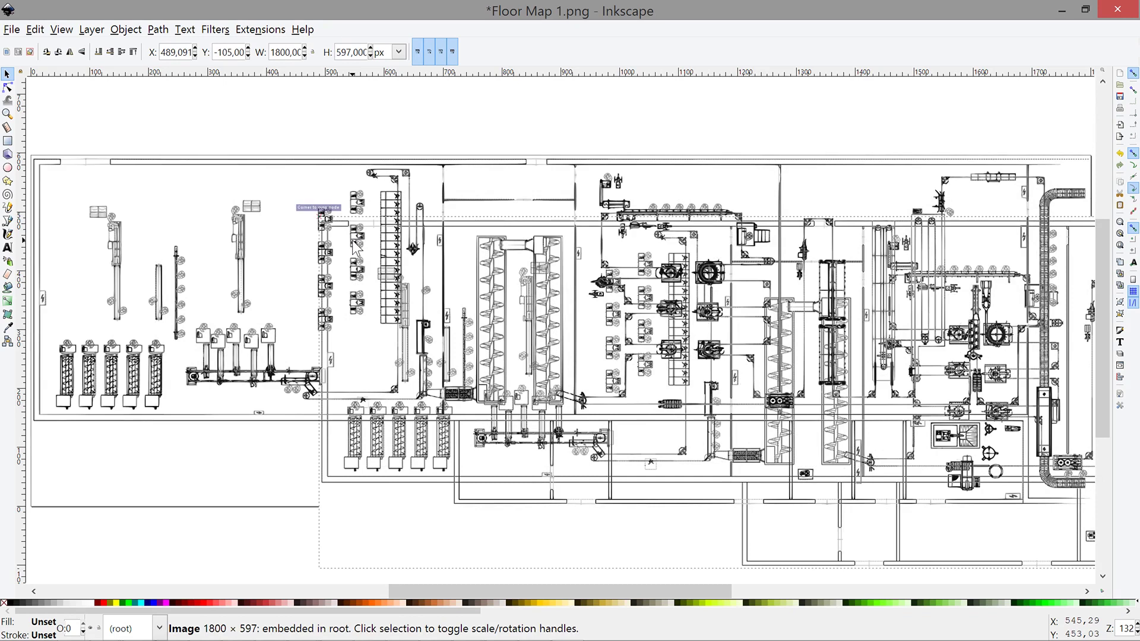
Step: Delete the traced group and move the remaining floor map image back over the page
{"action": "left_click", "coordinate": [226, 130]}
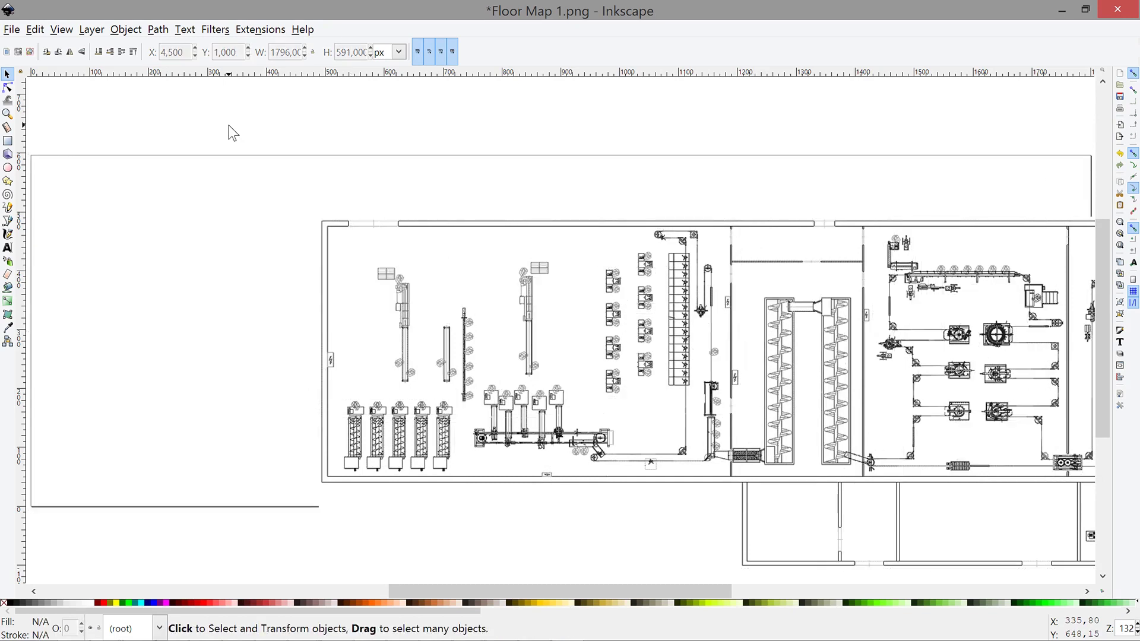
{"action": "left_click_drag", "start_coordinate": [374, 224], "coordinate": [148, 215]}
Step: Save the floor map in the SVG folder as an Inkscape SVG file named Detroit
{"action": "left_click", "coordinate": [12, 29]}
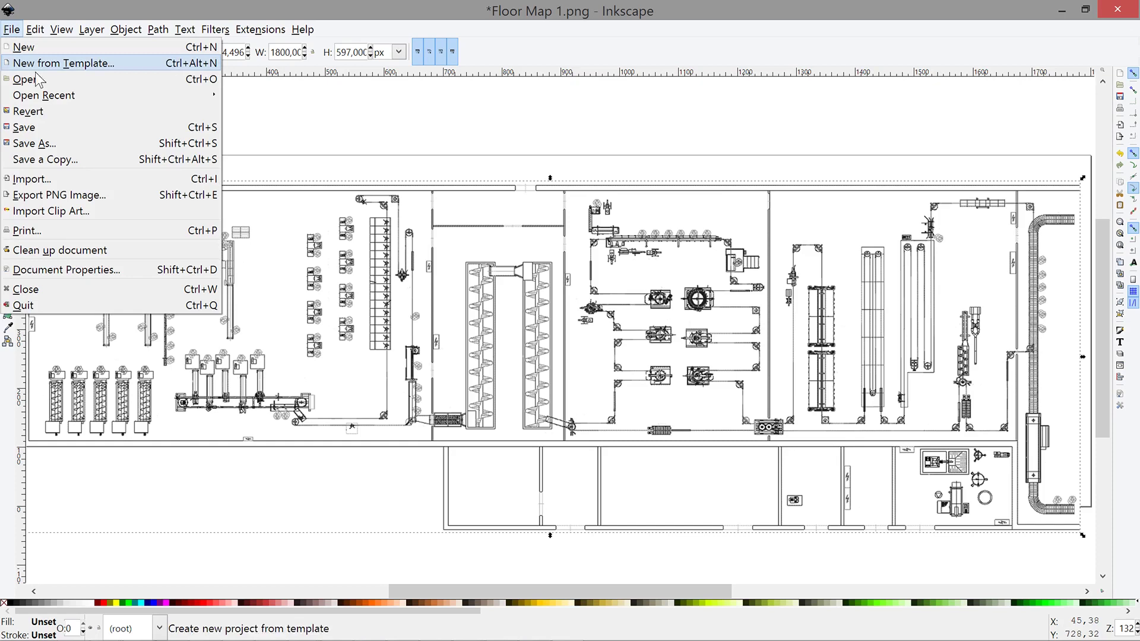
{"action": "left_click", "coordinate": [35, 143]}
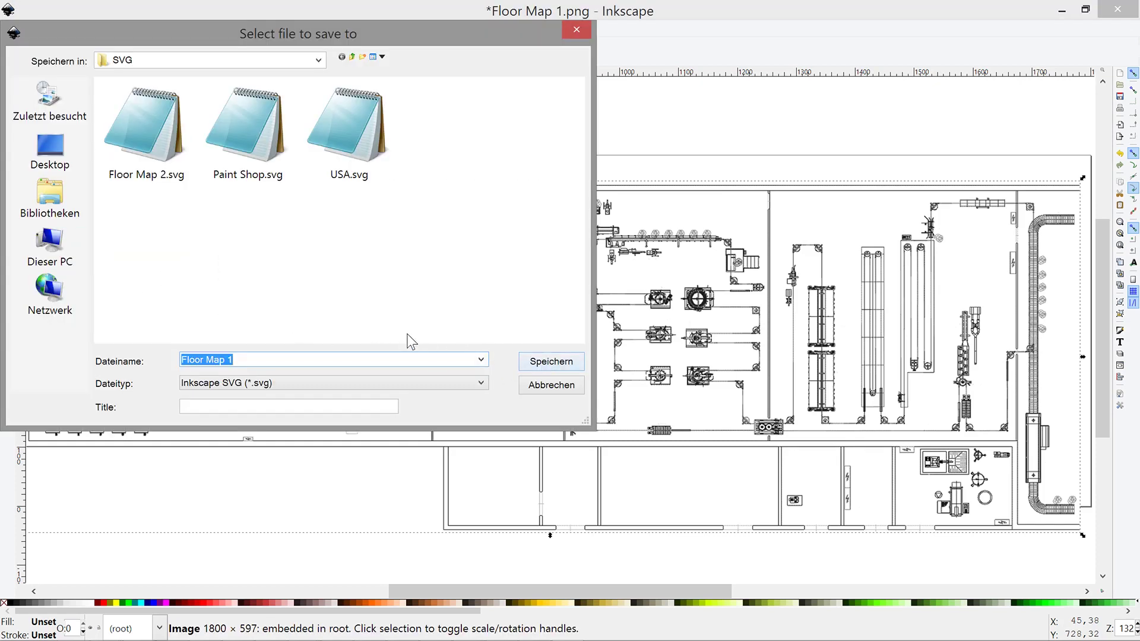
{"action": "type", "text": "Detroit"}
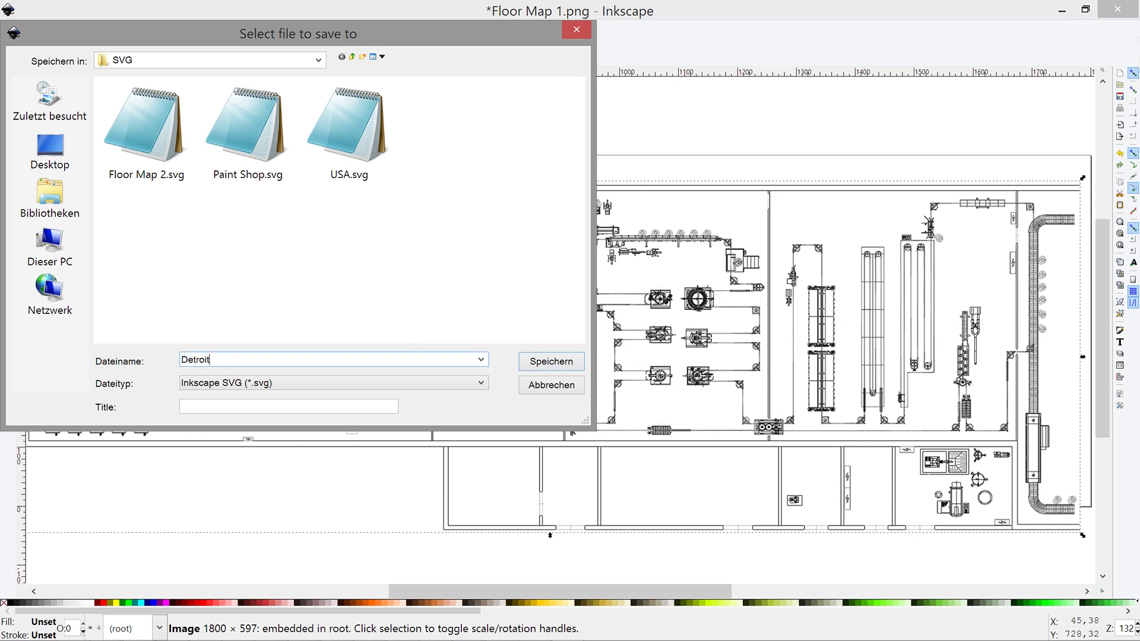
{"action": "key", "text": "Return"}
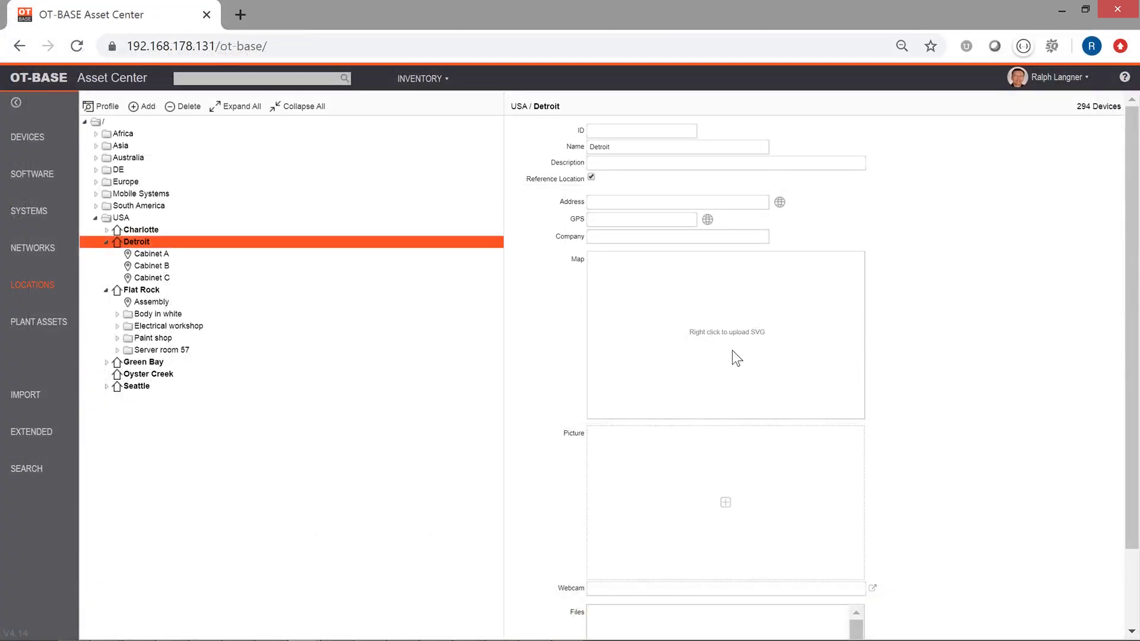
Step: In OT-BASE Asset Center, upload the saved Detroit SVG as the new floormap of the Detroit location
{"action": "right_click", "coordinate": [724, 331]}
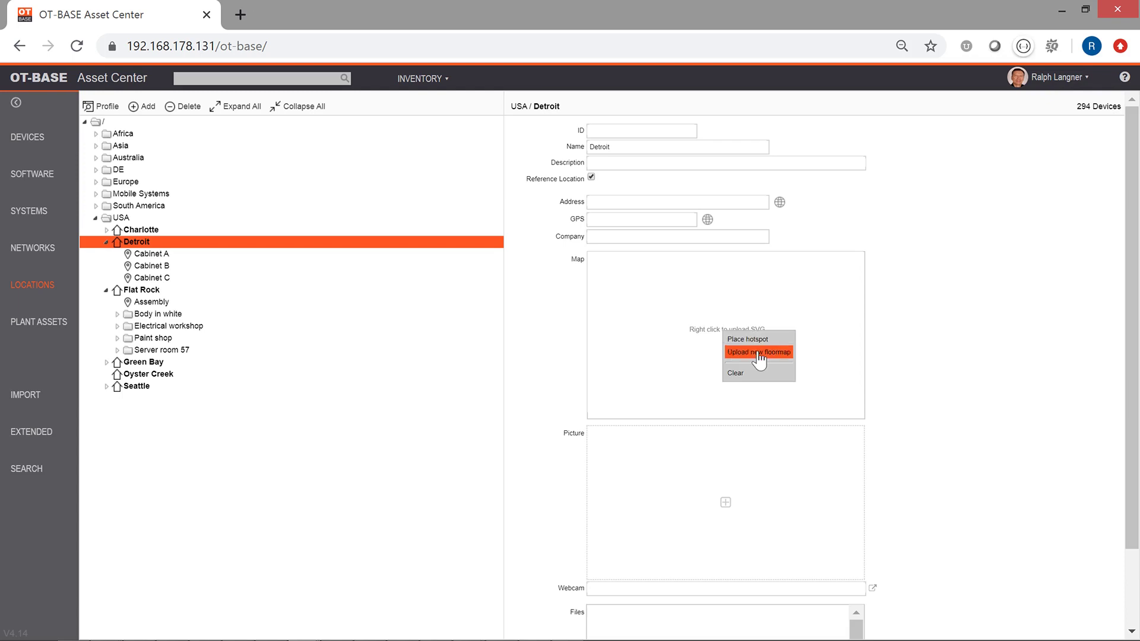
{"action": "left_click", "coordinate": [758, 352]}
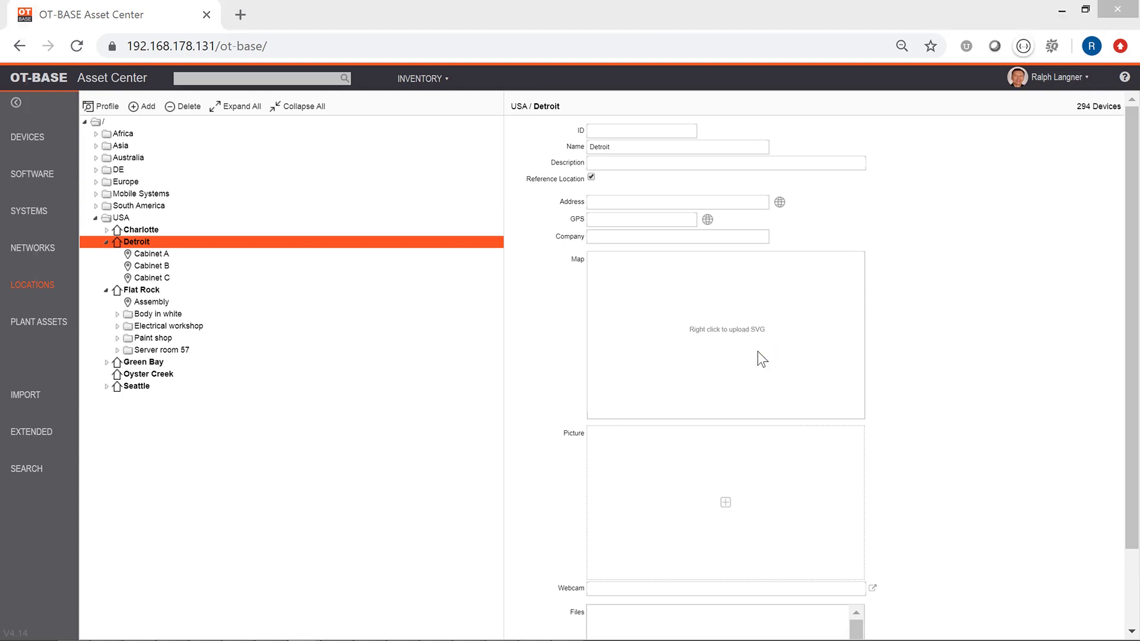
{"action": "double_click", "coordinate": [256, 159]}
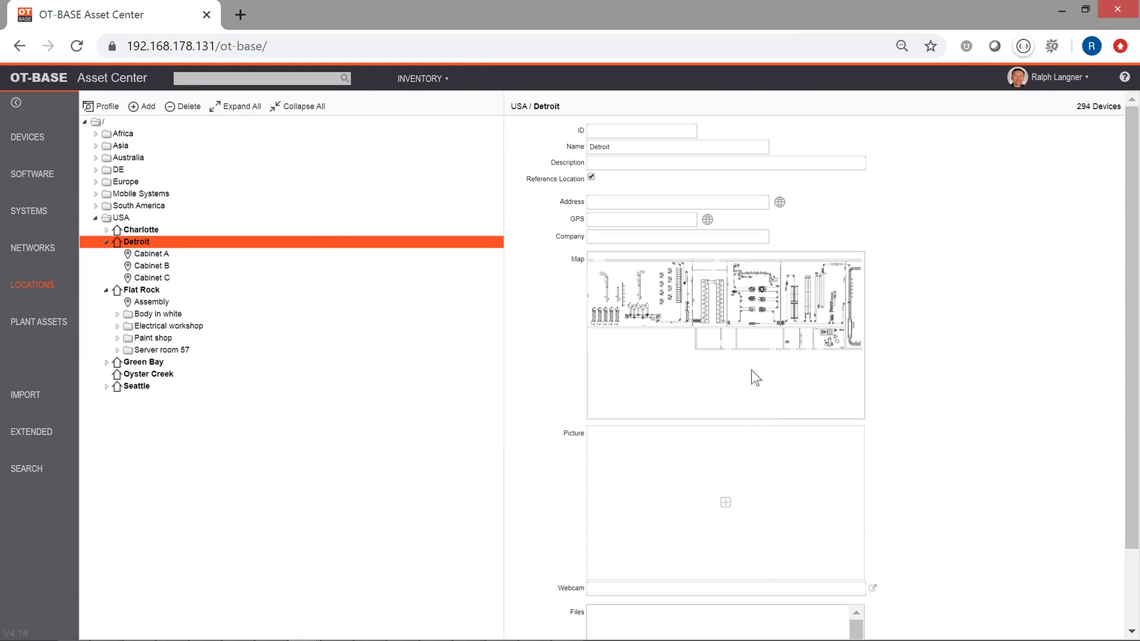
Step: Place a hotspot for Cabinet A beside the long vertical machine in the floor map's left hall
{"action": "scroll", "coordinate": [690, 350], "scroll_direction": "up", "scroll_amount": 3}
{"action": "scroll", "coordinate": [688, 332], "scroll_direction": "down", "scroll_amount": 4}
{"action": "left_click_drag", "start_coordinate": [686, 317], "coordinate": [705, 358]}
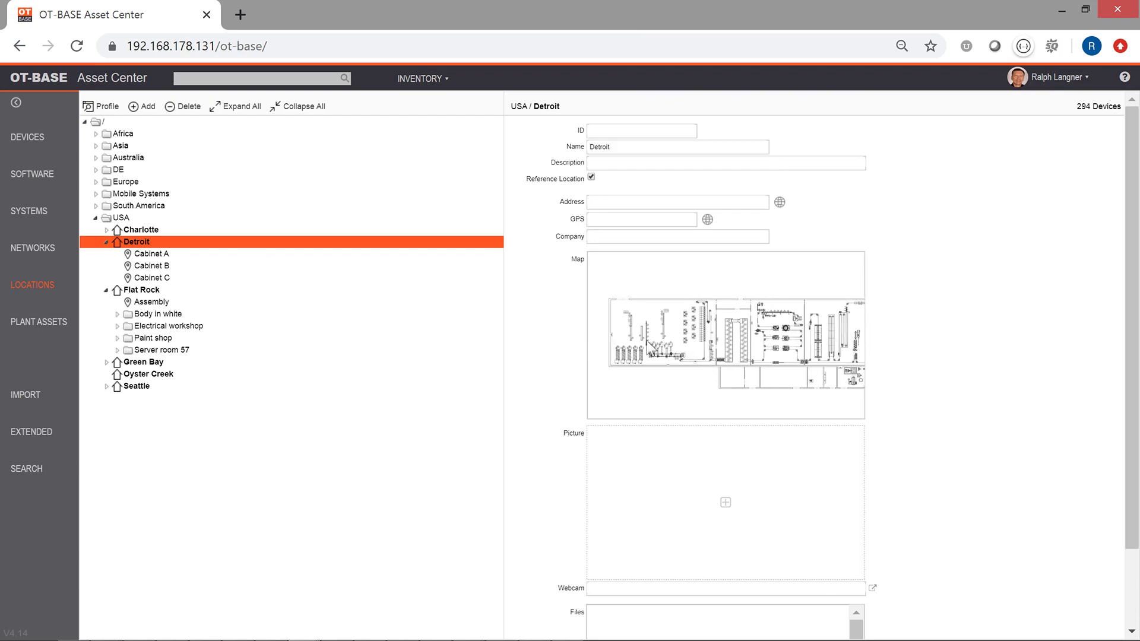
{"action": "right_click", "coordinate": [666, 336]}
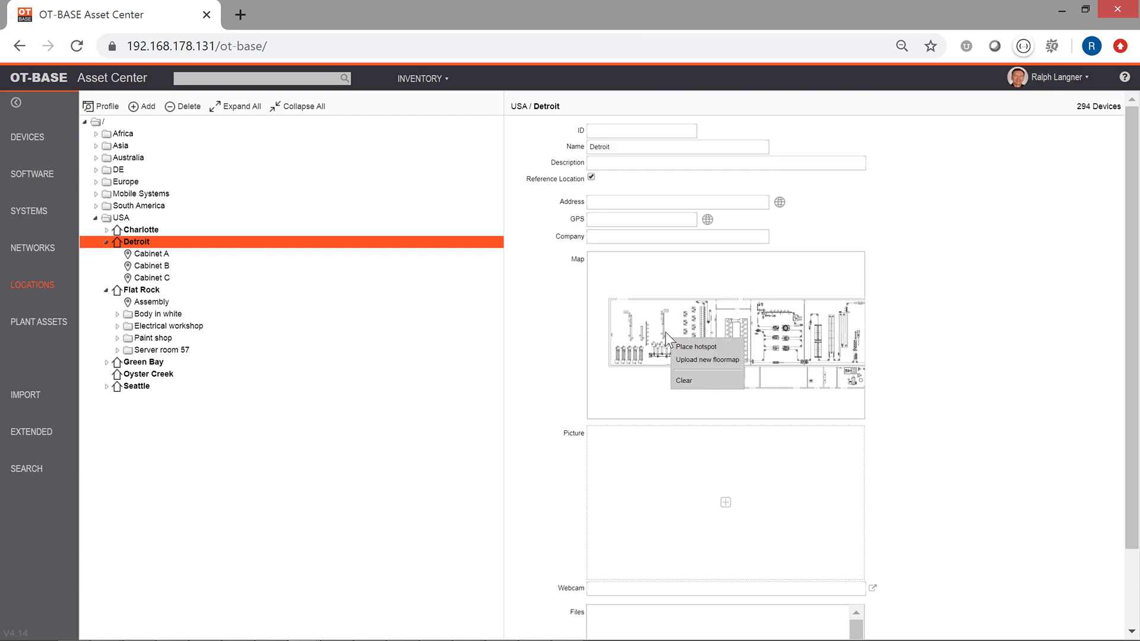
{"action": "left_click", "coordinate": [699, 347]}
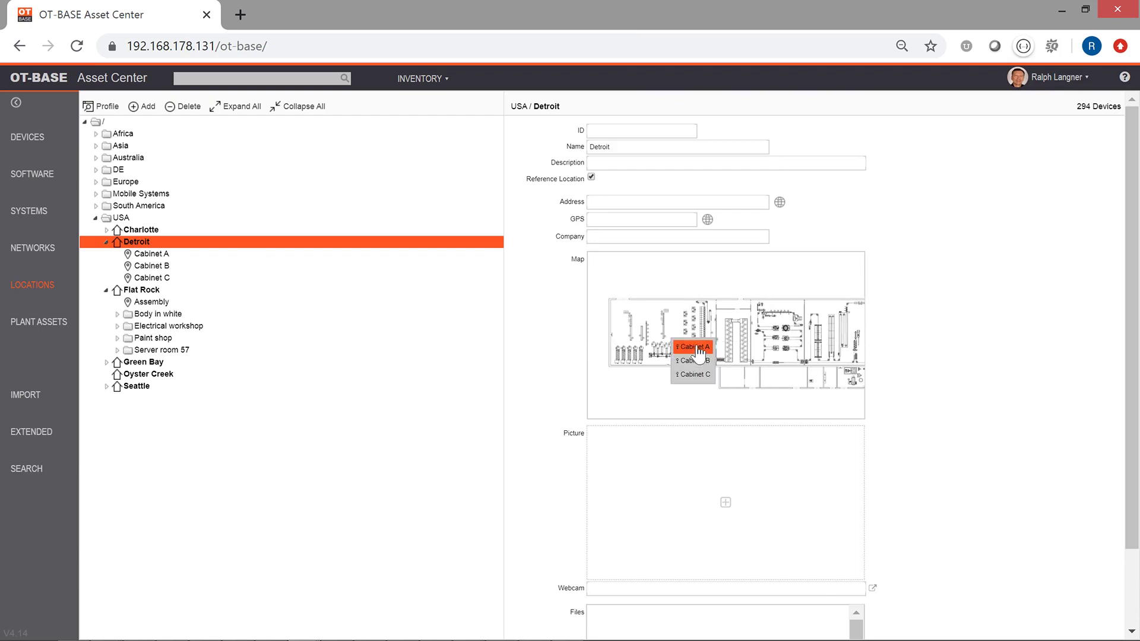
{"action": "left_click", "coordinate": [699, 349]}
Step: Place a hotspot for Cabinet B in the small upper room above the two tall racks on the floor map
{"action": "scroll", "coordinate": [640, 369], "scroll_direction": "up", "scroll_amount": 3}
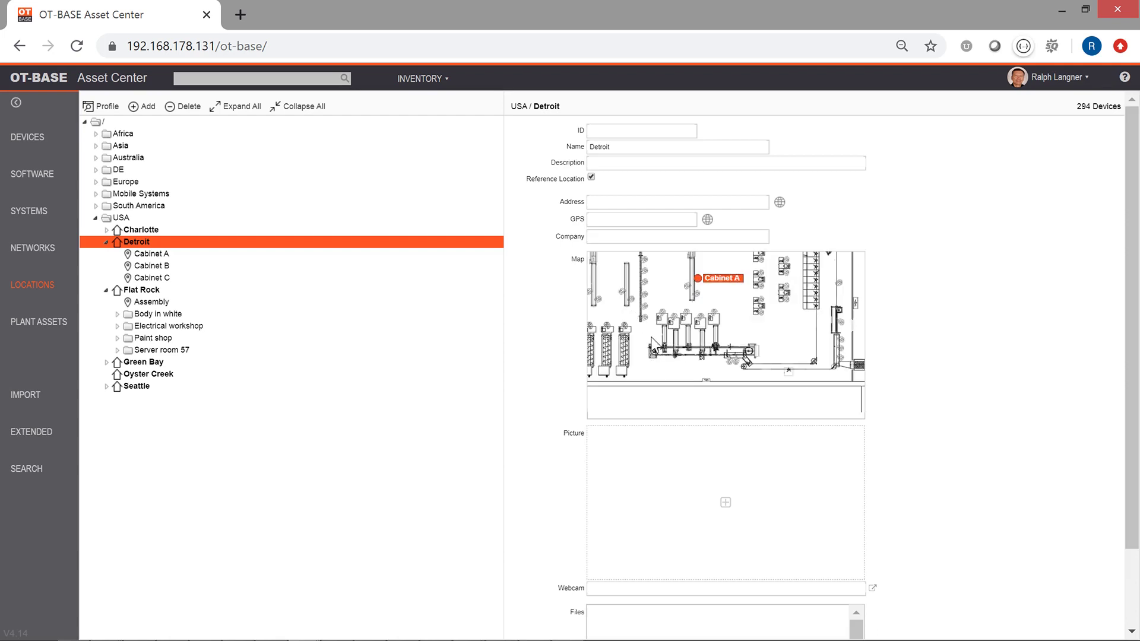
{"action": "mouse_move", "coordinate": [650, 340]}
{"action": "left_mouse_down"}
{"action": "mouse_move", "coordinate": [698, 356]}
{"action": "mouse_move", "coordinate": [646, 347]}
{"action": "left_mouse_up"}
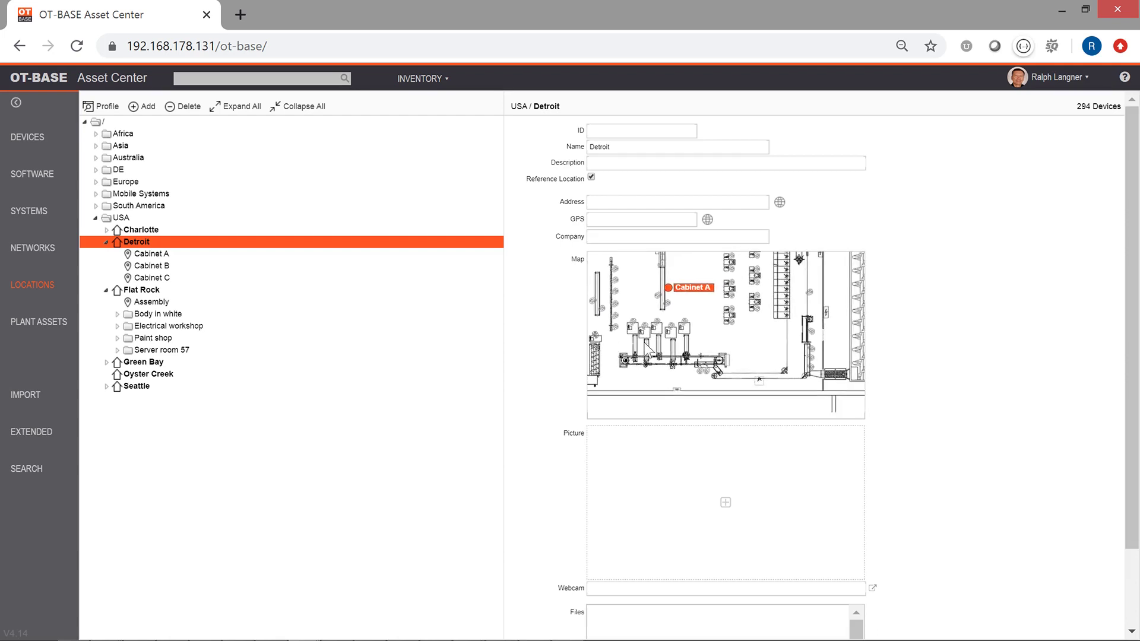
{"action": "left_click_drag", "start_coordinate": [683, 297], "coordinate": [766, 392]}
{"action": "left_click_drag", "start_coordinate": [739, 317], "coordinate": [646, 319]}
{"action": "right_click", "coordinate": [646, 319]}
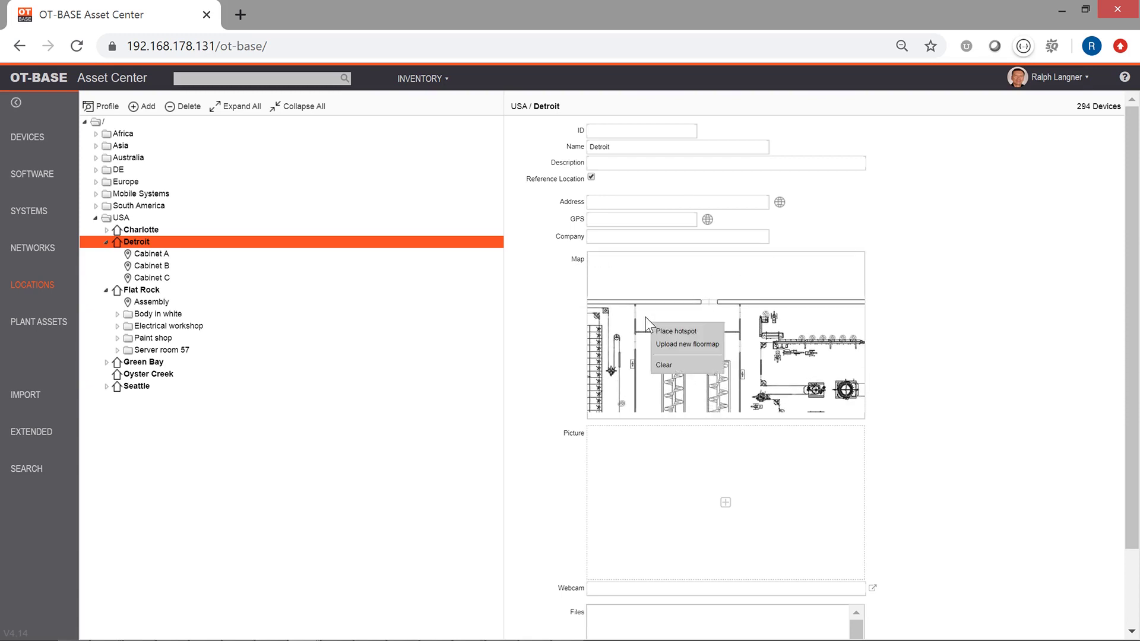
{"action": "left_click", "coordinate": [683, 332]}
{"action": "left_click", "coordinate": [686, 351]}
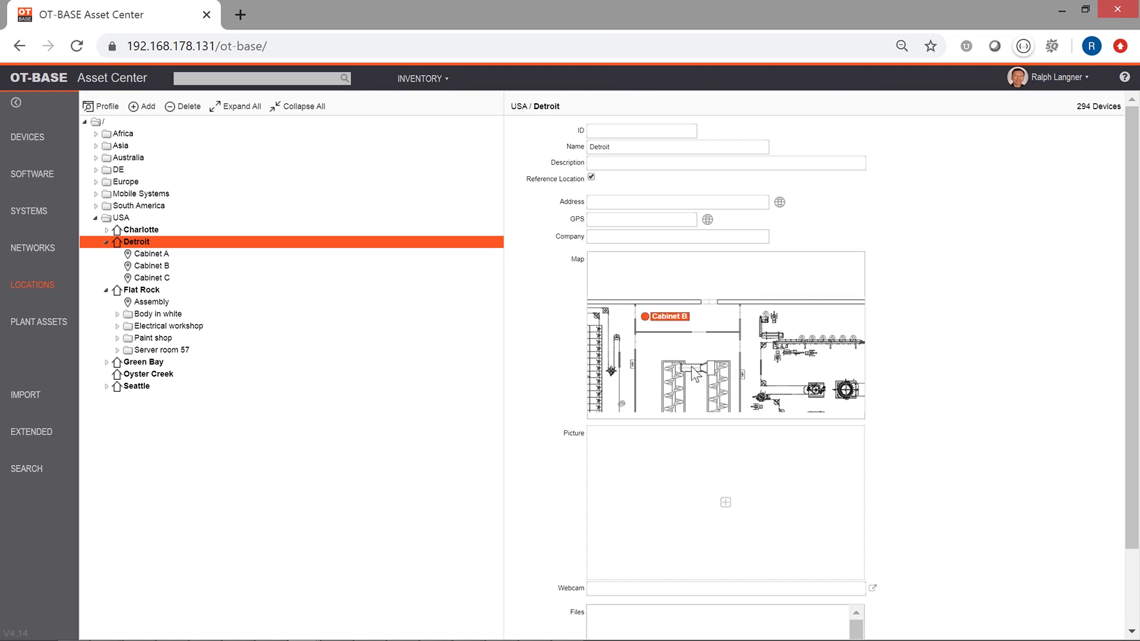
Step: Place a hotspot for Cabinet C in the lower-right row of rooms on the floor map and save the Detroit location
{"action": "left_click_drag", "start_coordinate": [694, 374], "coordinate": [617, 350]}
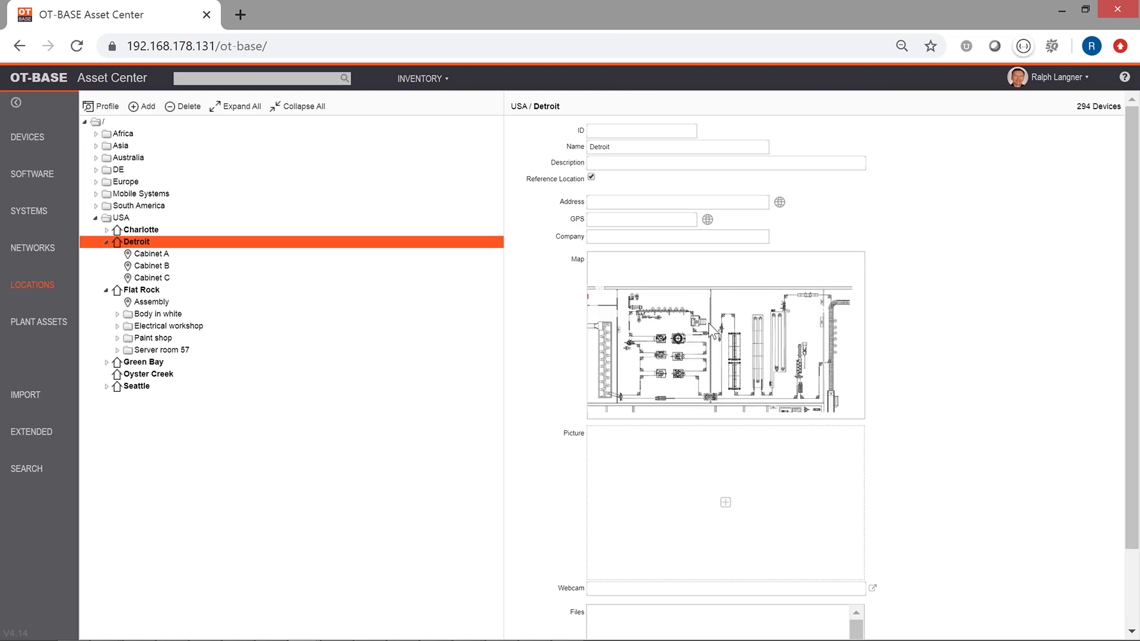
{"action": "left_click_drag", "start_coordinate": [712, 330], "coordinate": [710, 302]}
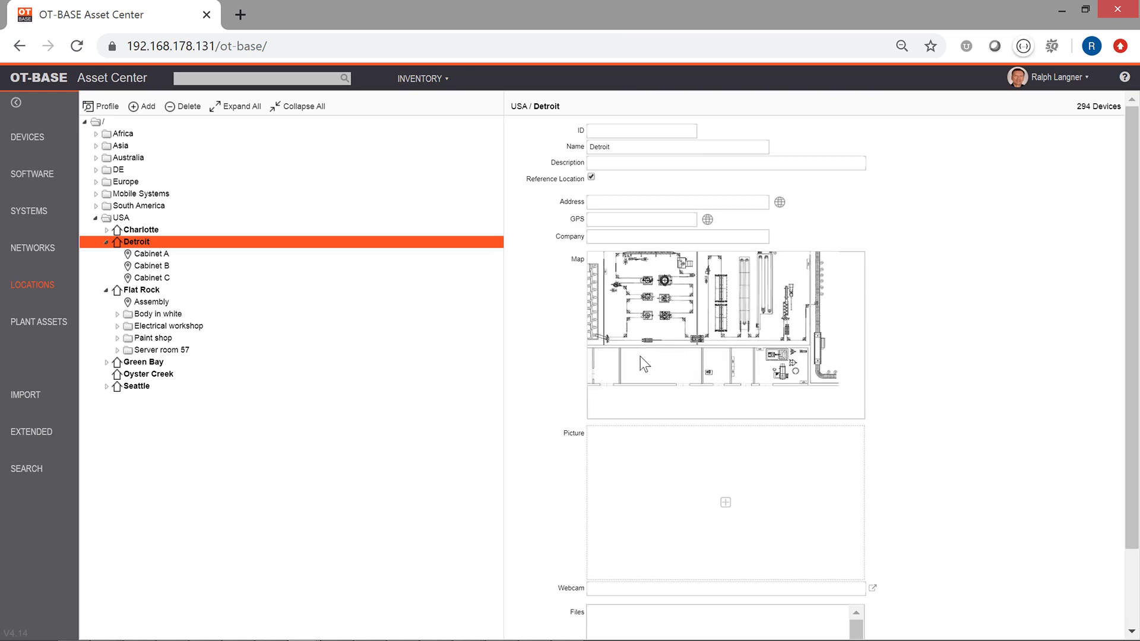
{"action": "left_click", "coordinate": [743, 357]}
{"action": "left_click_drag", "start_coordinate": [751, 360], "coordinate": [747, 358]}
{"action": "scroll", "coordinate": [1134, 252], "scroll_direction": "down", "scroll_amount": 2}
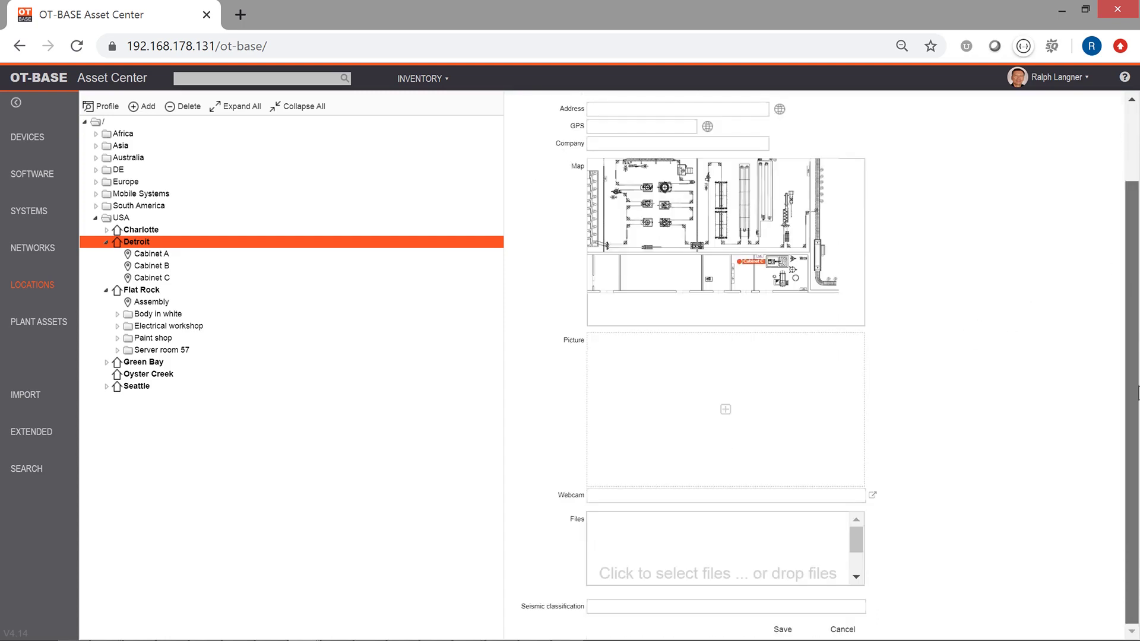
{"action": "left_click", "coordinate": [794, 630]}
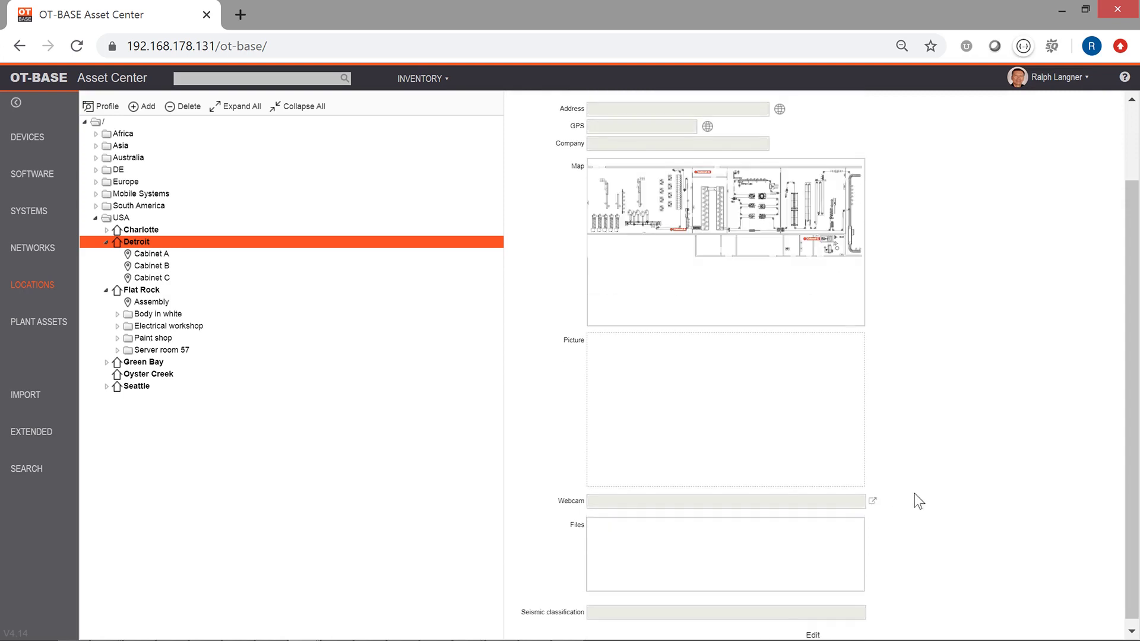
Step: Open the location profile of Detroit
{"action": "double_click", "coordinate": [241, 241]}
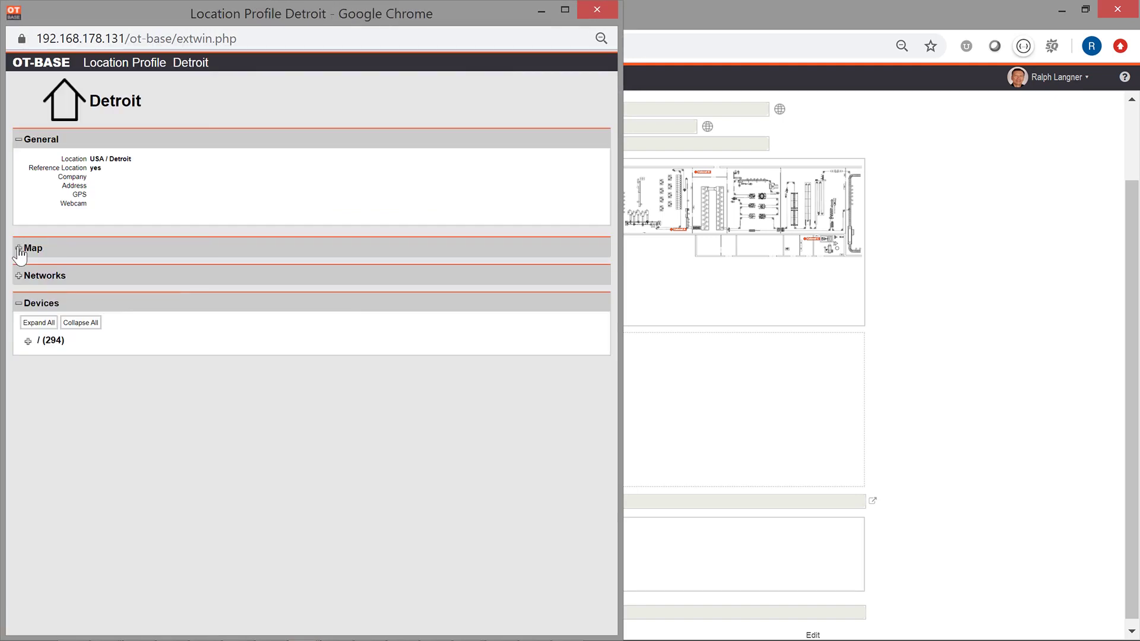